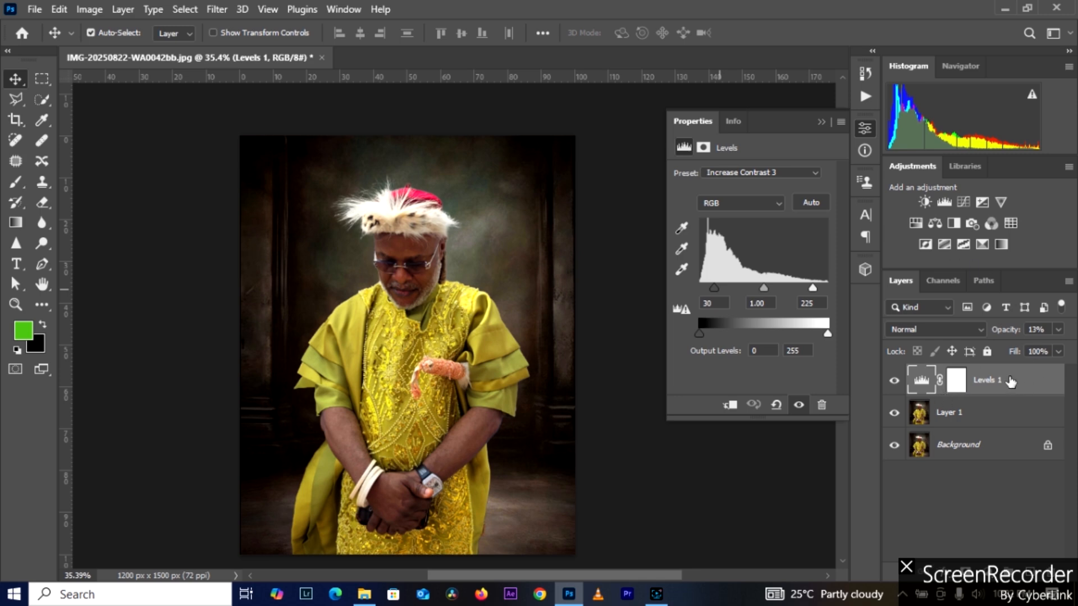
Step: Delete the Levels 1 adjustment layer and add a Curves adjustment layer above Layer 1
key(Delete)
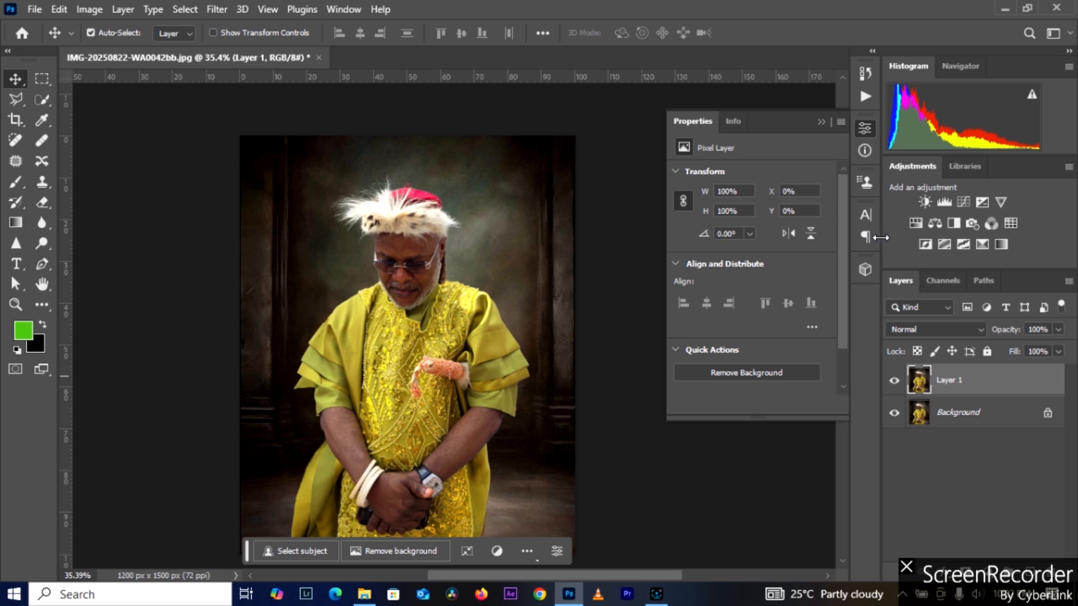
drag(840, 280, 849, 319)
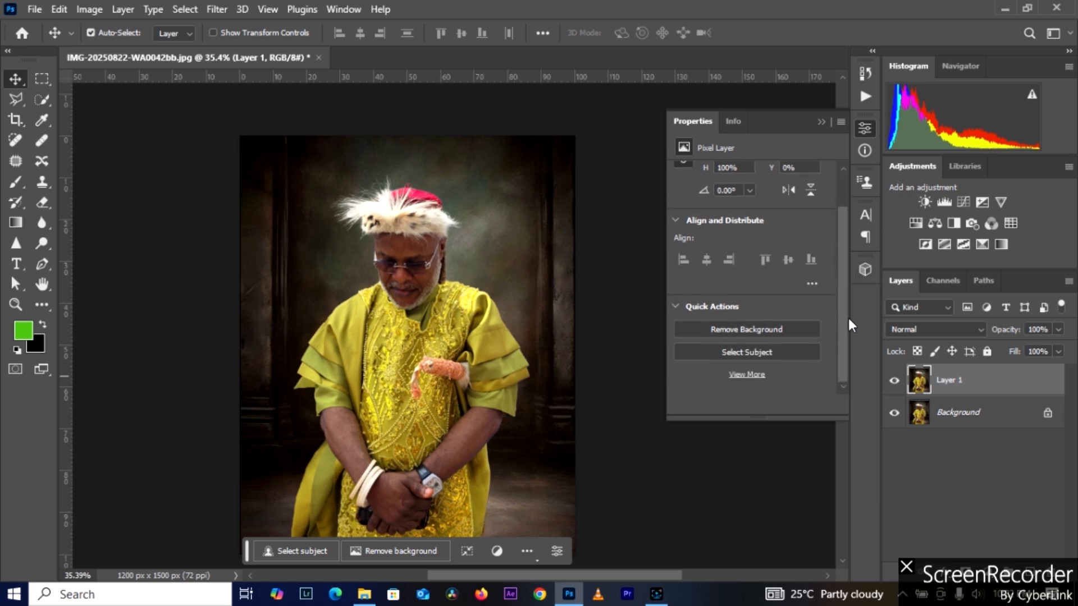
click(987, 574)
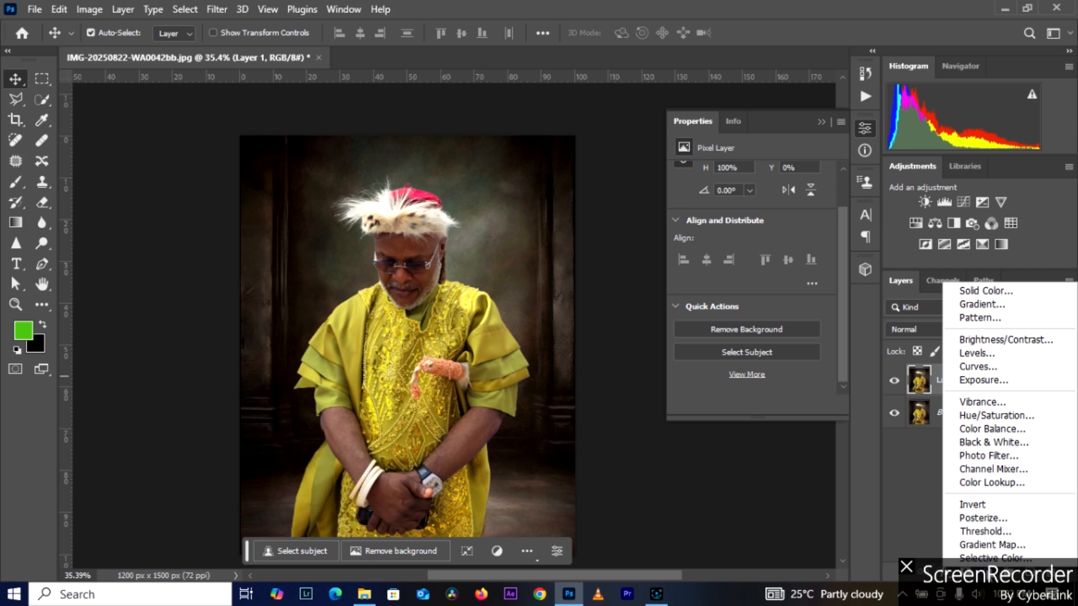
click(980, 373)
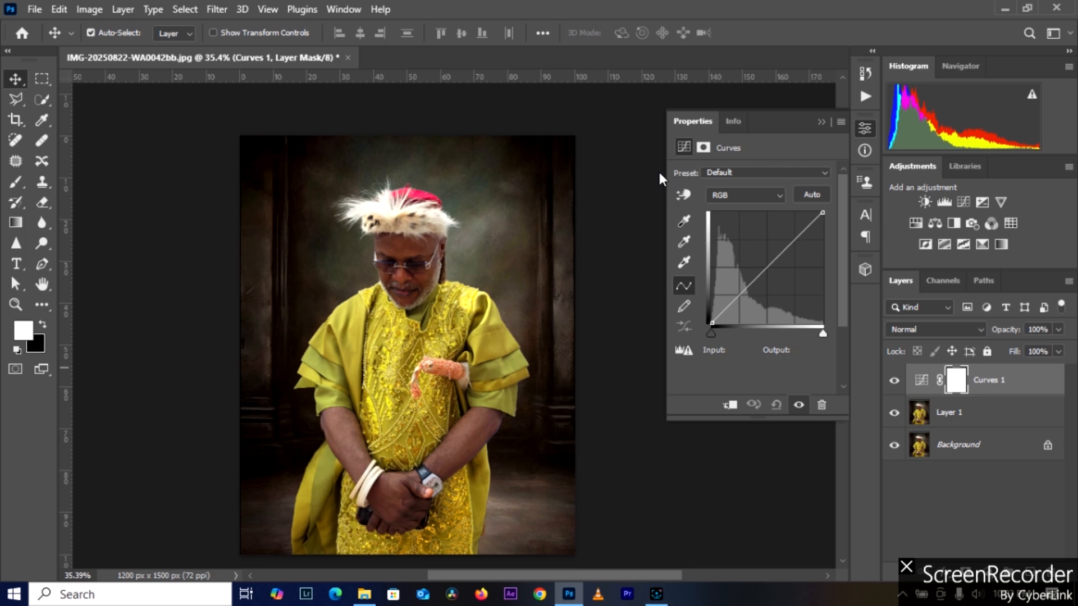
Step: Try the Darker, Negative and Strong Contrast presets on the Curves adjustment, then restore the Default preset
scroll(463, 207, down, 3)
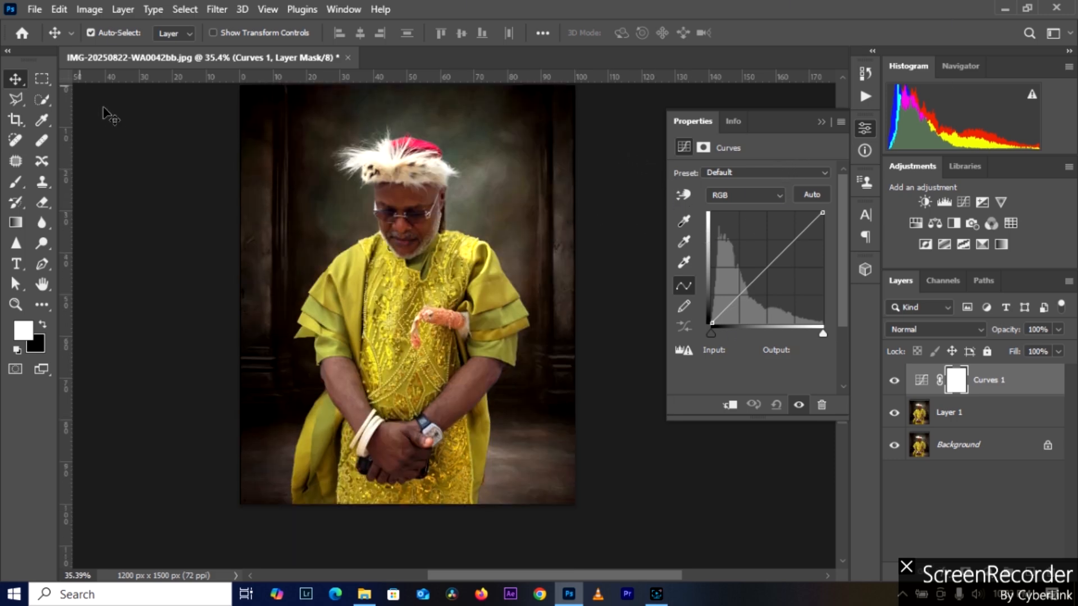
scroll(347, 89, up, 2)
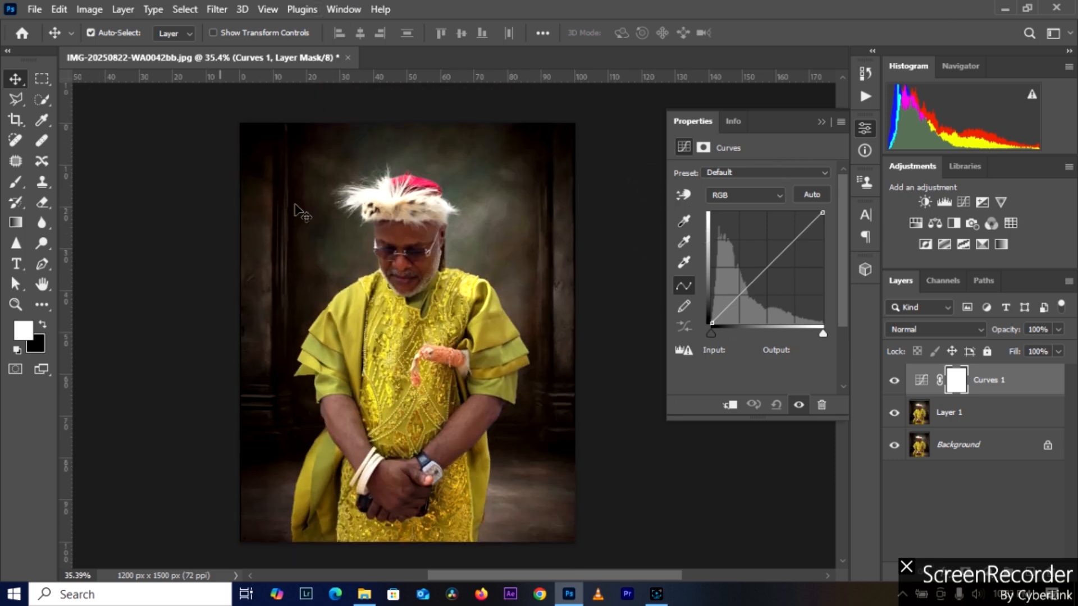
click(762, 173)
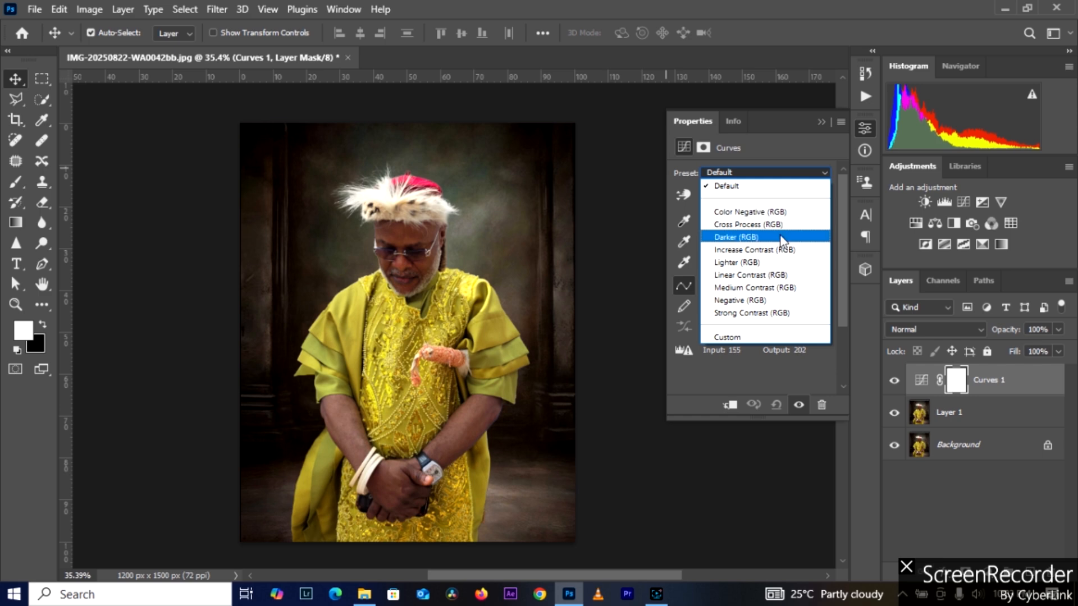
click(745, 238)
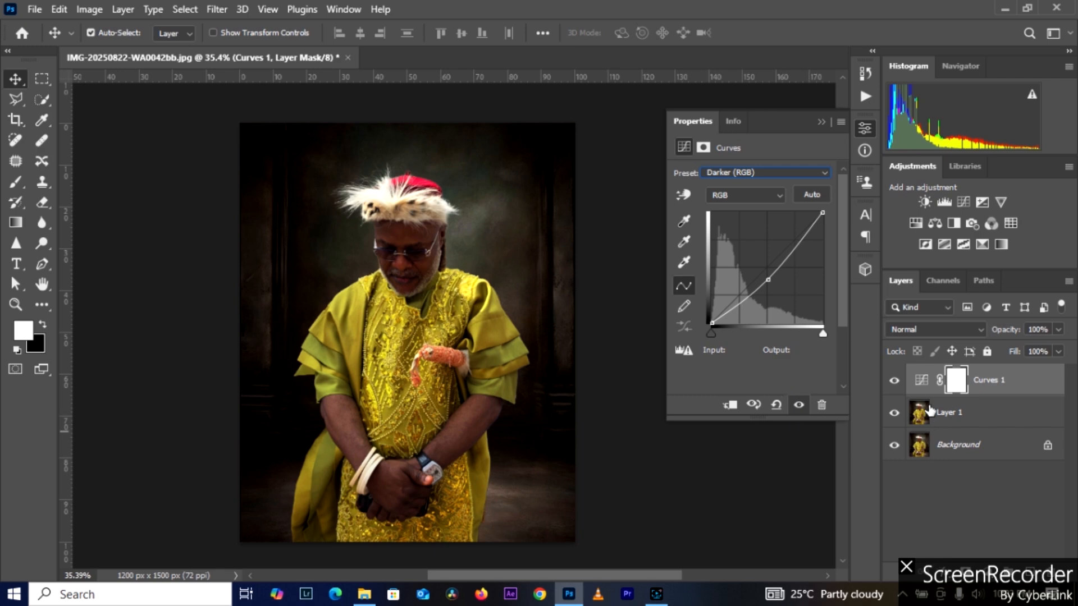
click(764, 172)
click(766, 299)
click(740, 170)
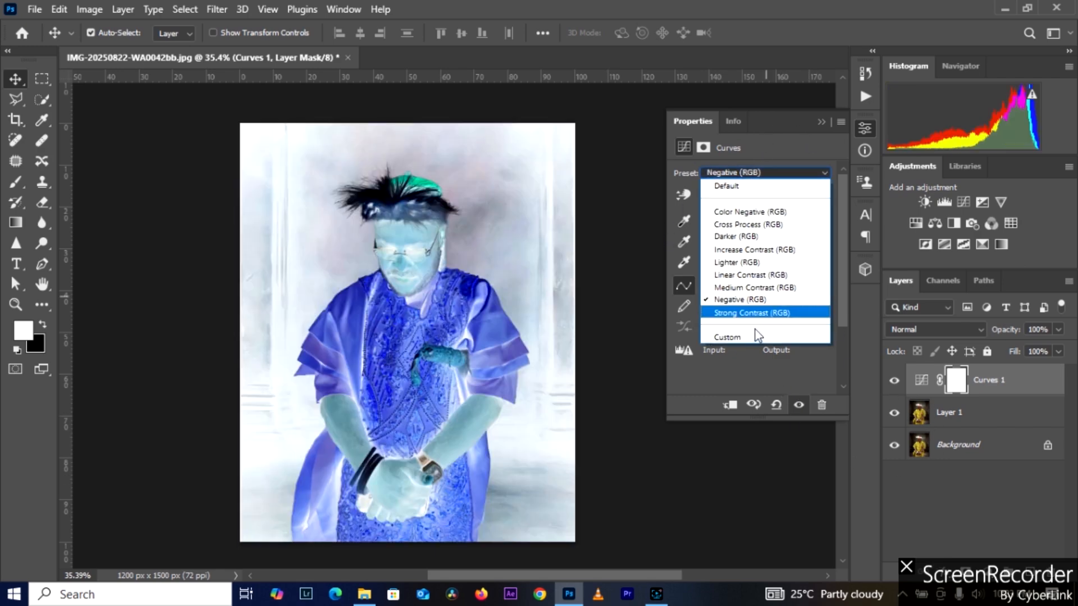
click(762, 313)
click(751, 178)
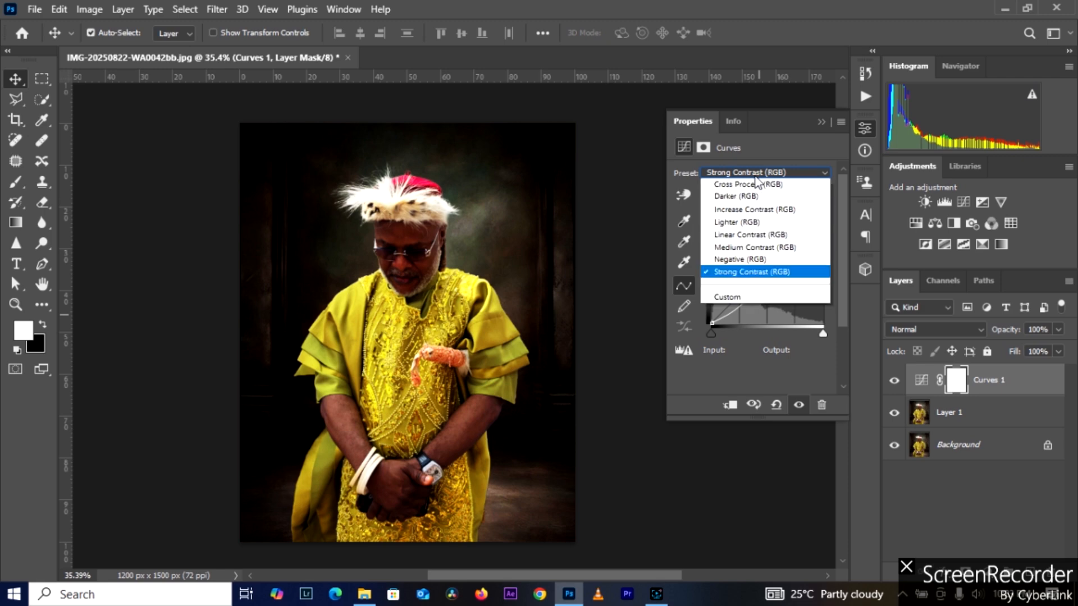
click(746, 233)
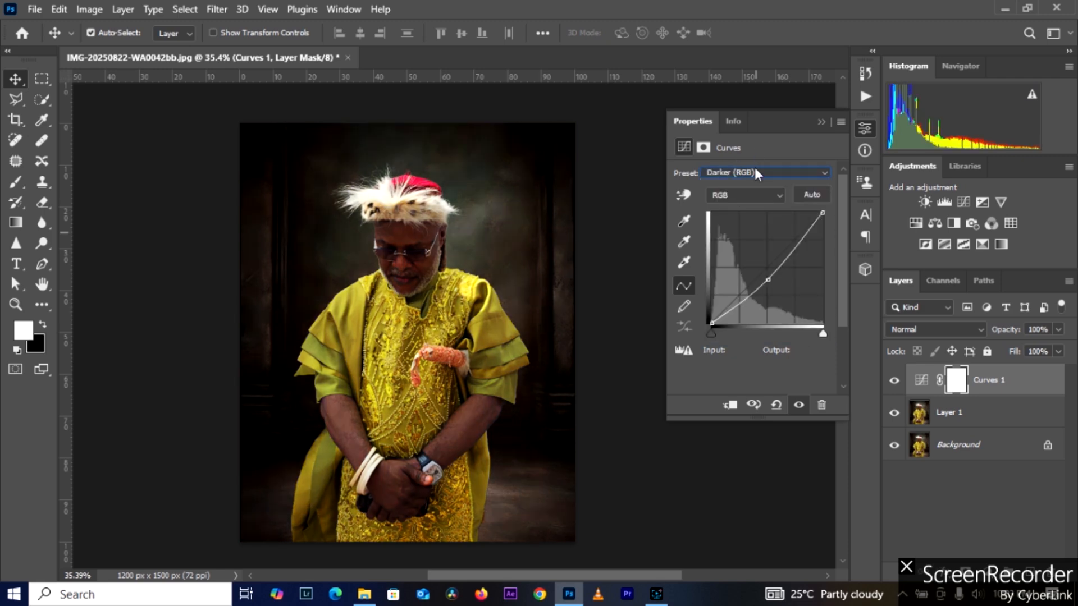
click(755, 170)
click(743, 182)
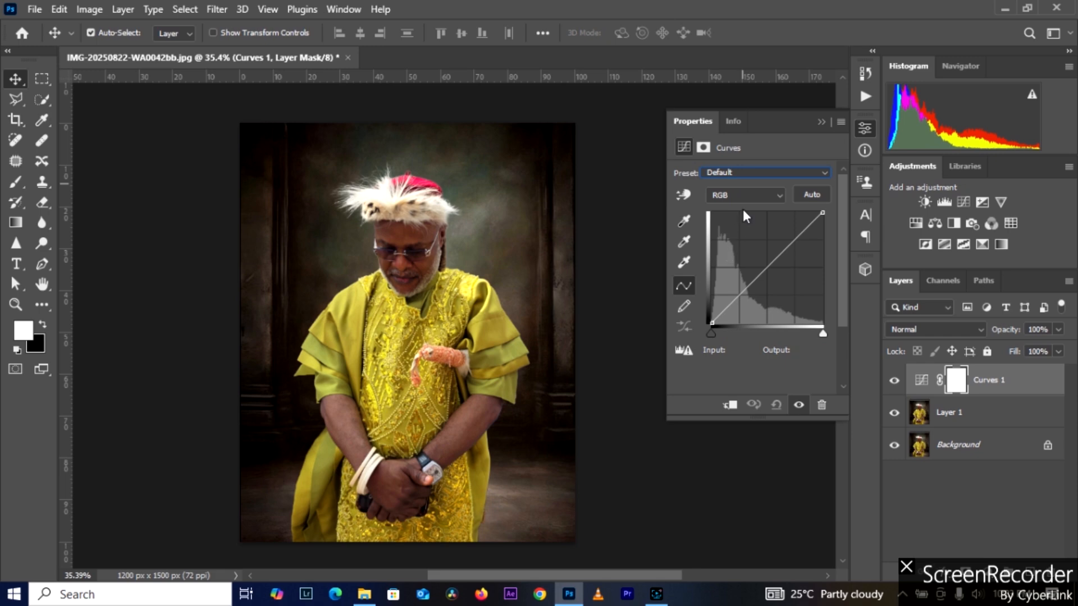
Step: Try raising the Red channel curve to input 80, output 169, then undo the change
click(782, 195)
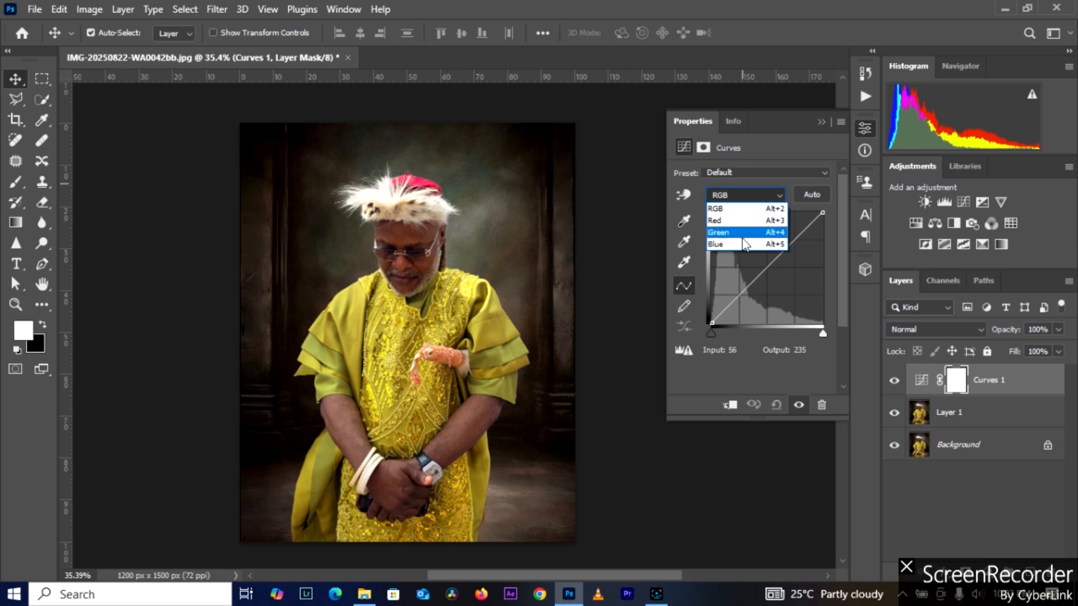
click(734, 210)
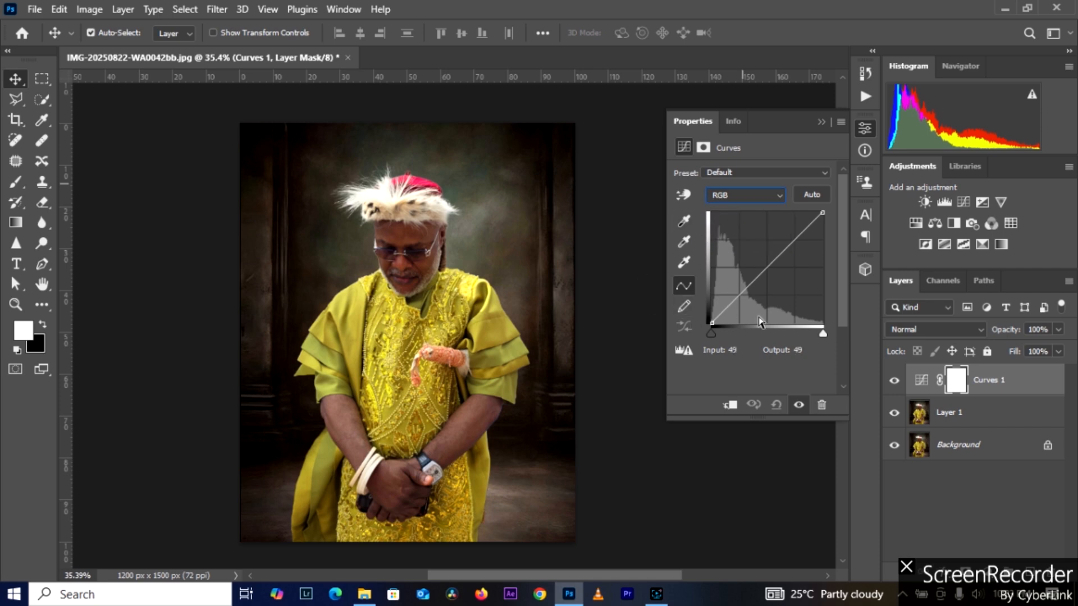
click(732, 195)
click(732, 228)
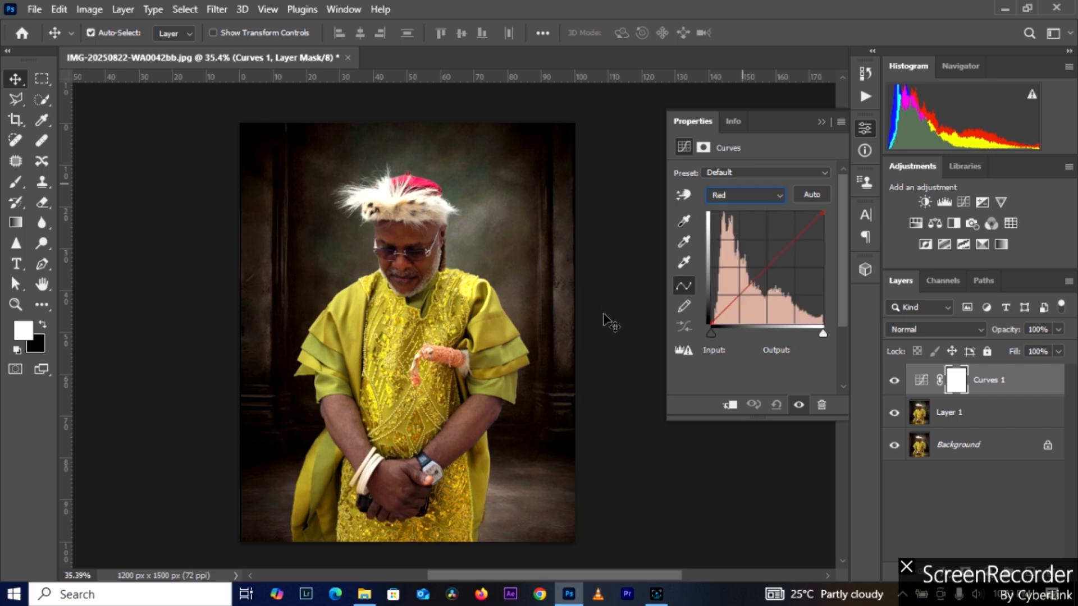
drag(773, 260, 746, 249)
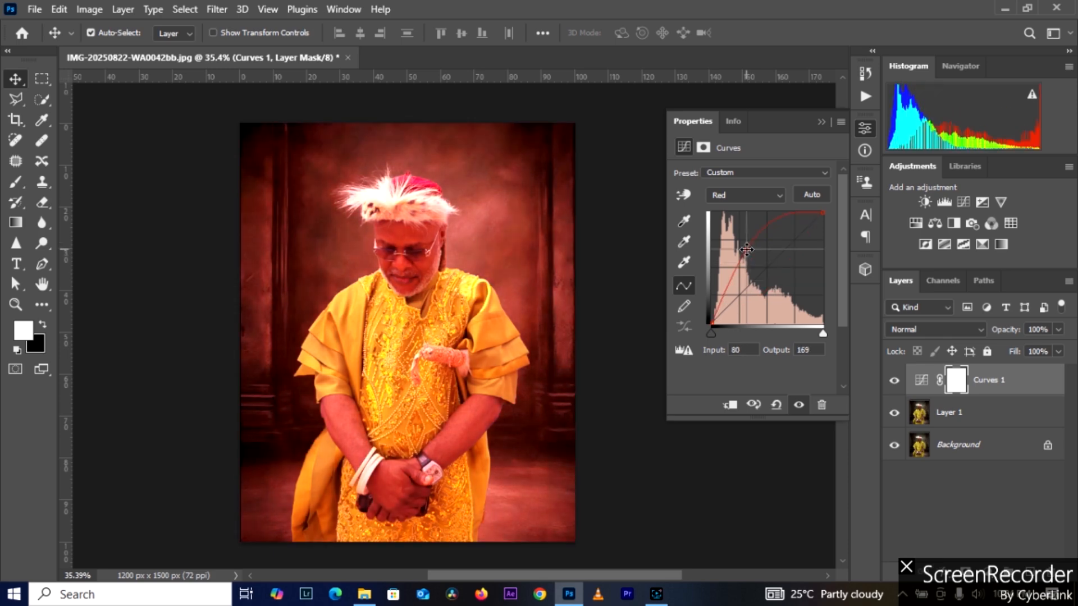
key(ctrl+z)
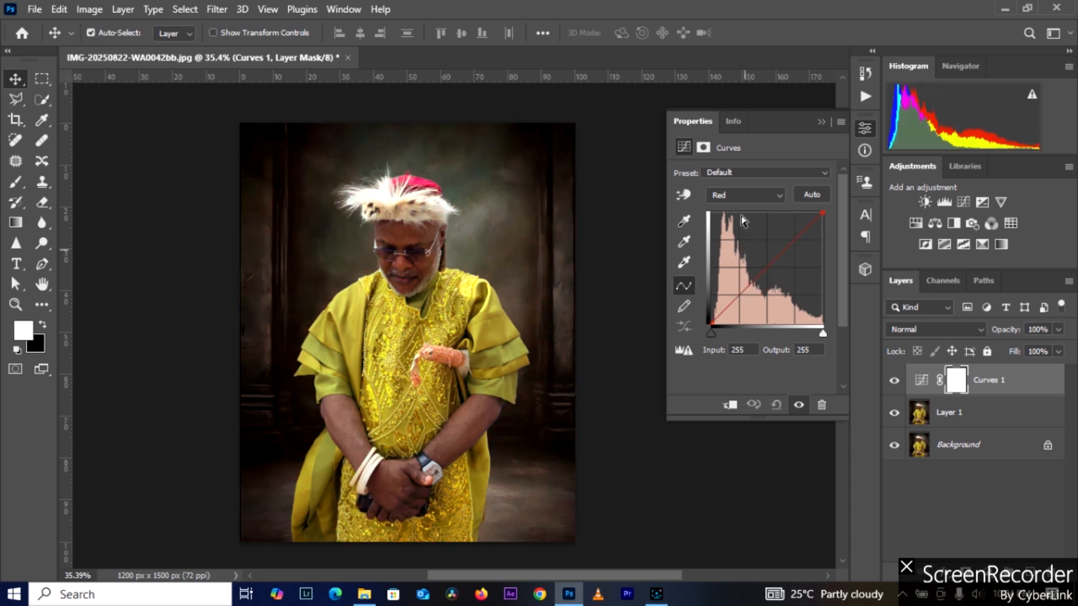
Step: Apply the Auto correction to the Curves adjustment and switch the curve to the RGB channel
click(747, 196)
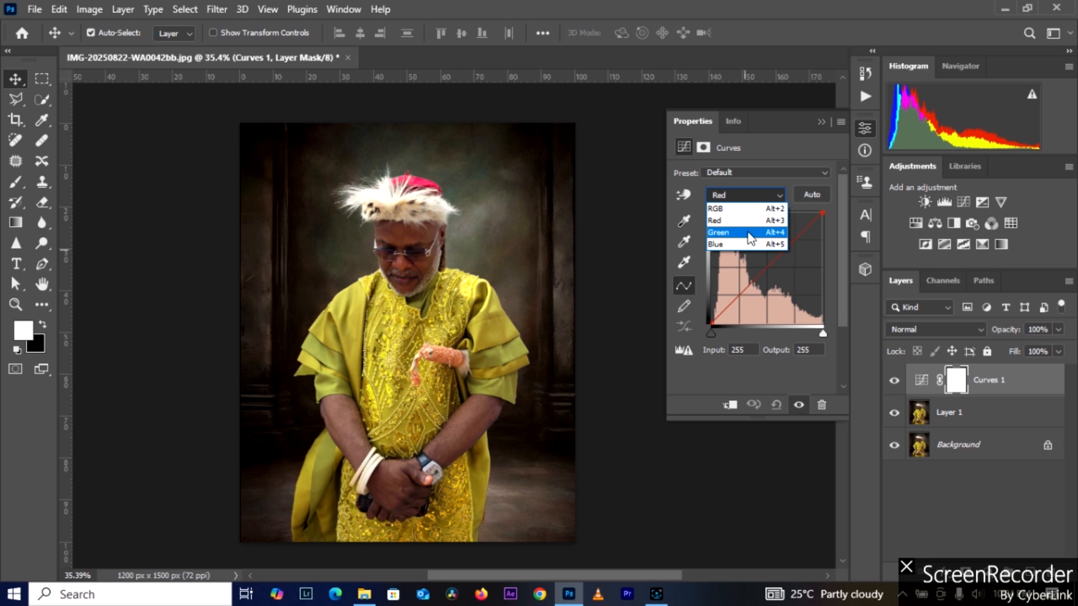
click(782, 181)
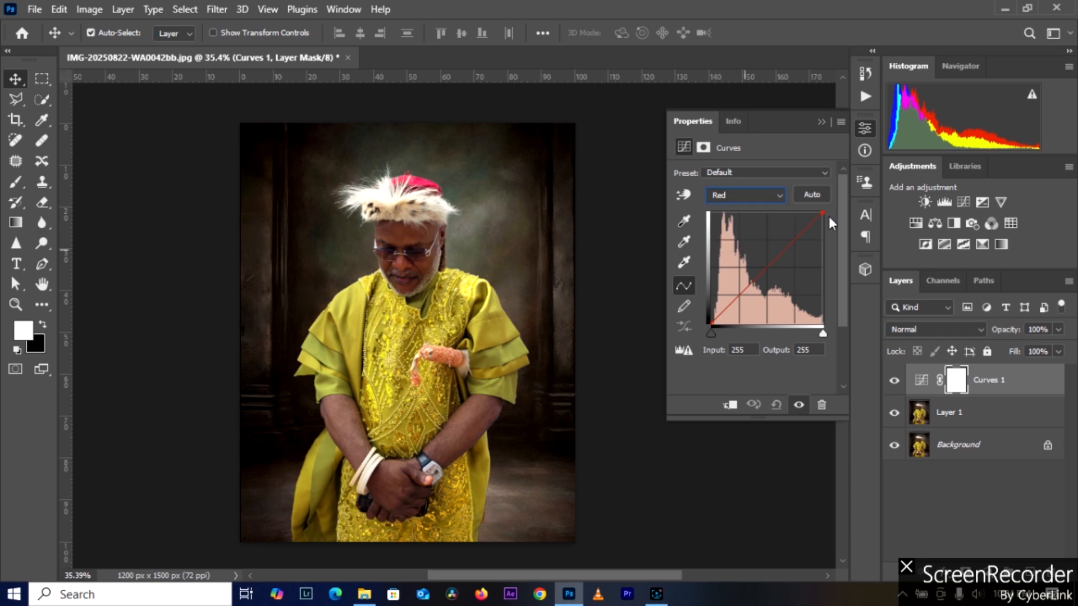
click(819, 196)
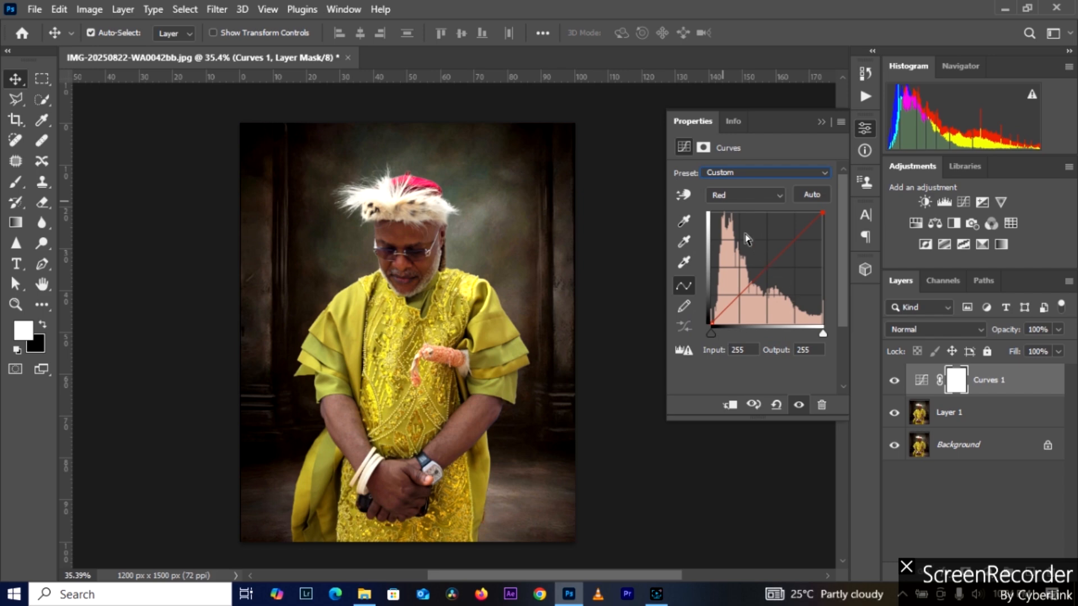
click(742, 194)
click(742, 210)
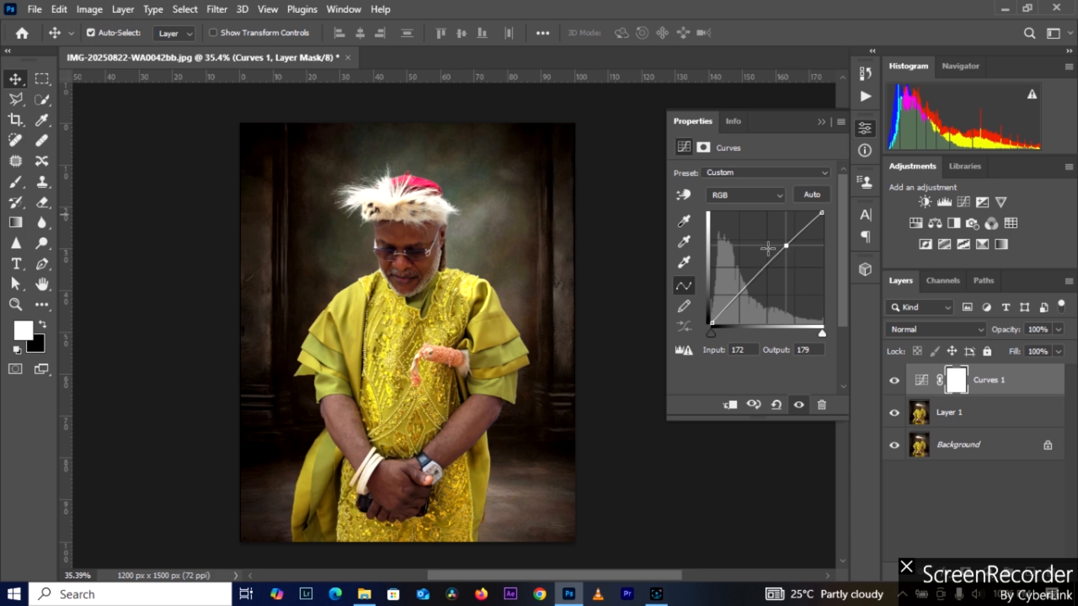
Step: Shape the RGB curve with the black point at input 13, white point at input 234 and a midtone point at input 129, output 124
click(712, 324)
drag(711, 325, 717, 326)
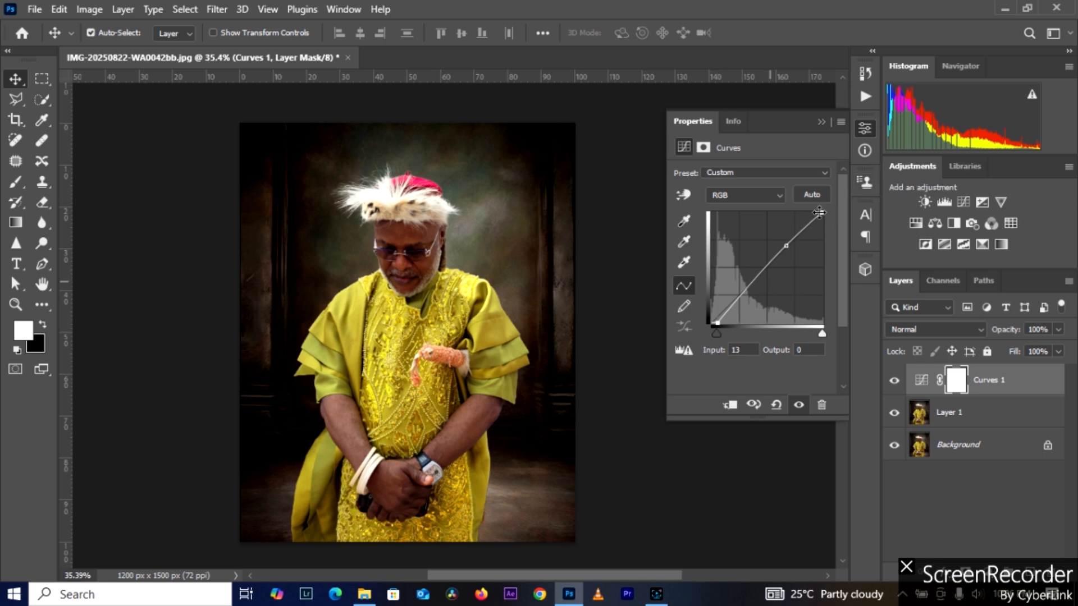
drag(819, 211, 812, 212)
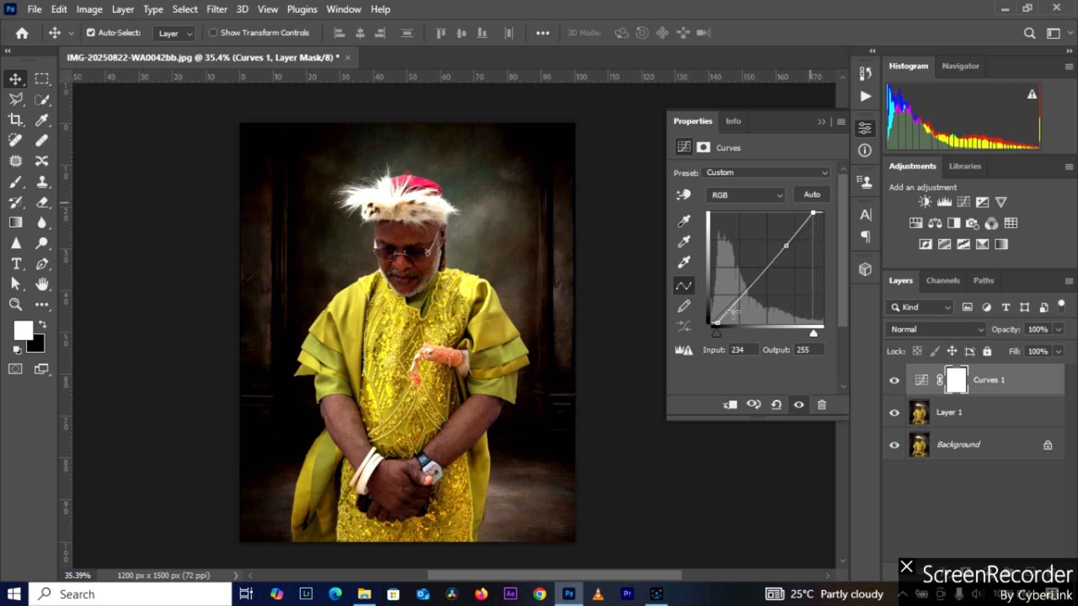
click(766, 267)
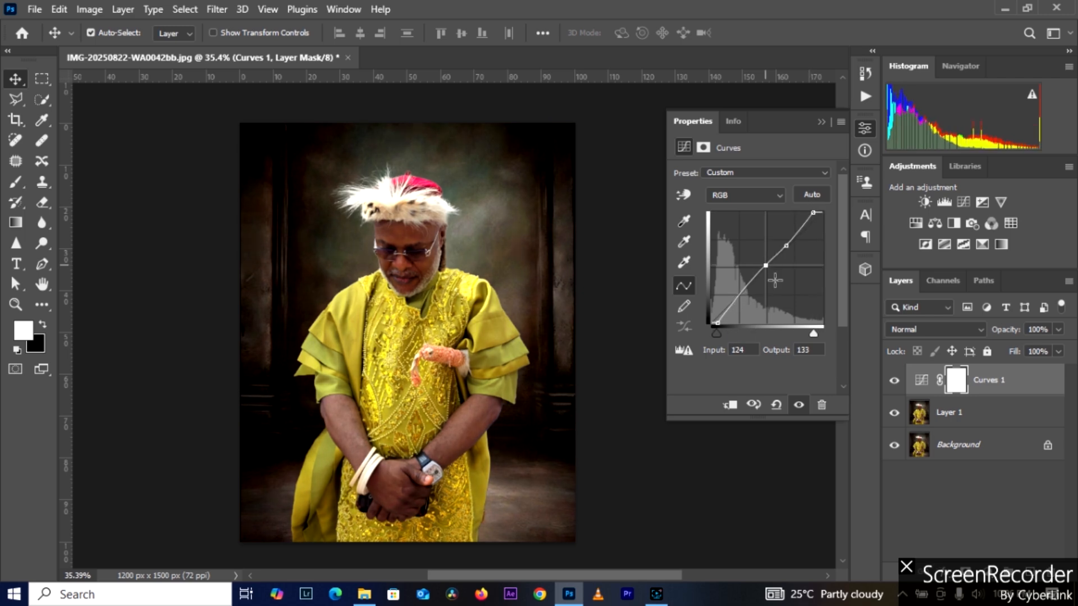
drag(765, 267, 768, 270)
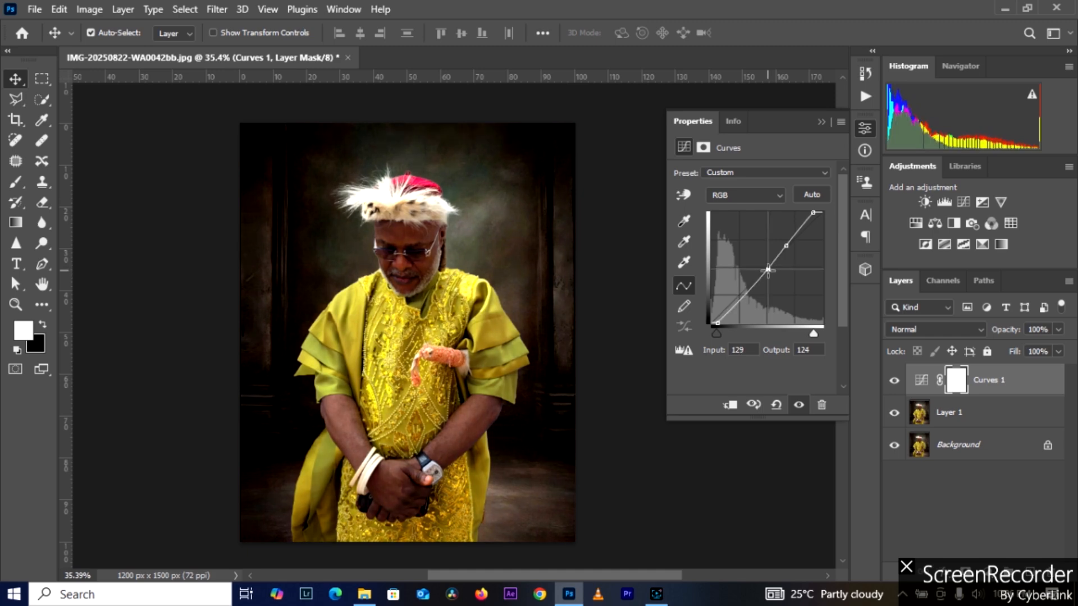
Step: Lower the Curves 1 layer's opacity to 25%, comparing the image with the layer hidden and shown
click(897, 380)
click(895, 380)
click(1058, 330)
drag(1058, 347, 999, 348)
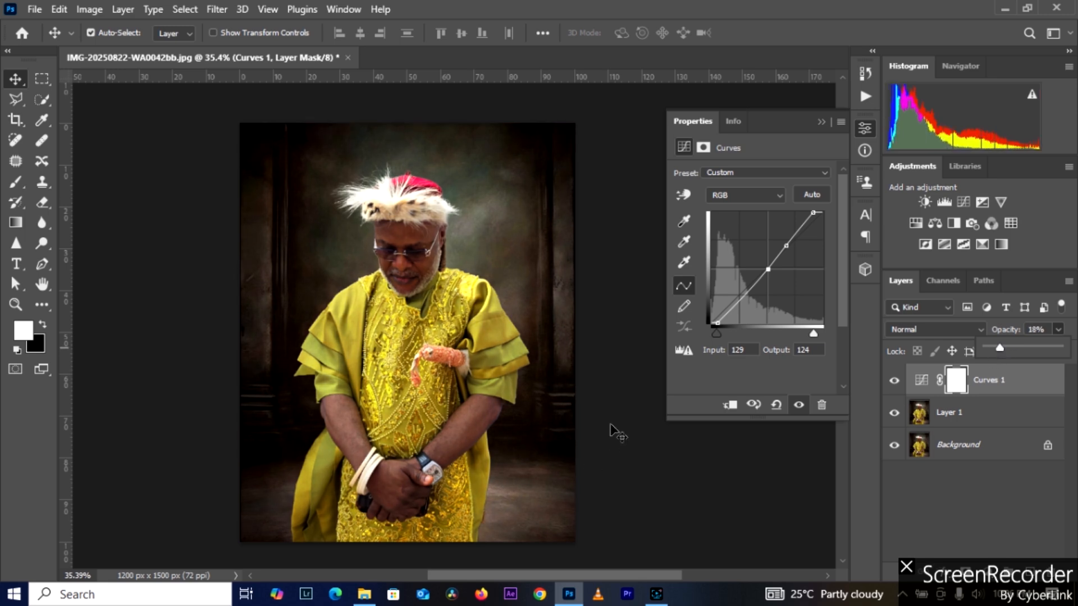
click(893, 381)
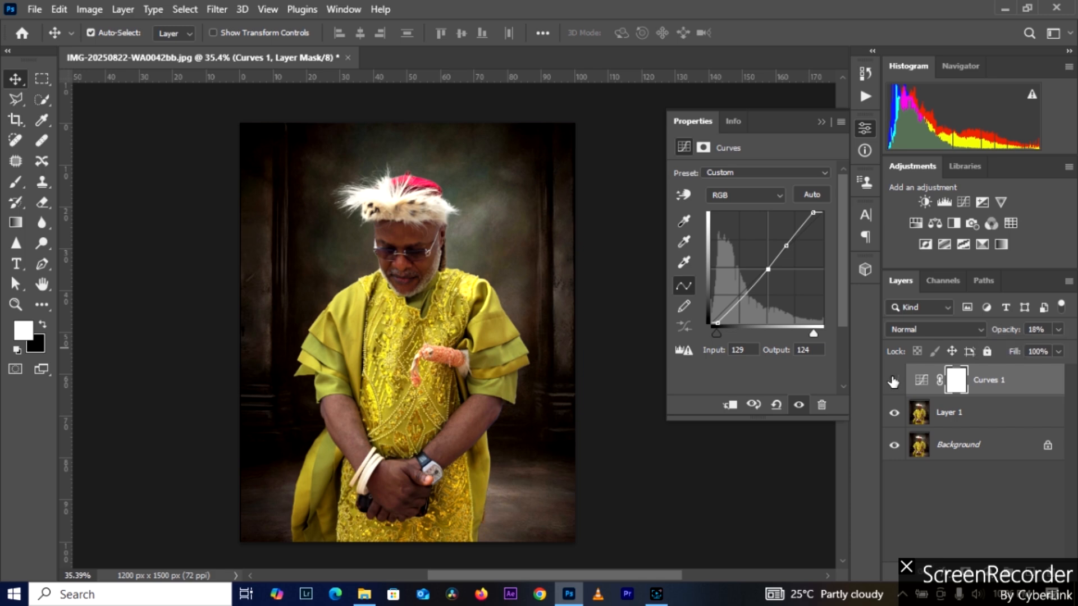
click(892, 380)
click(893, 380)
click(1058, 330)
drag(1014, 345, 1012, 347)
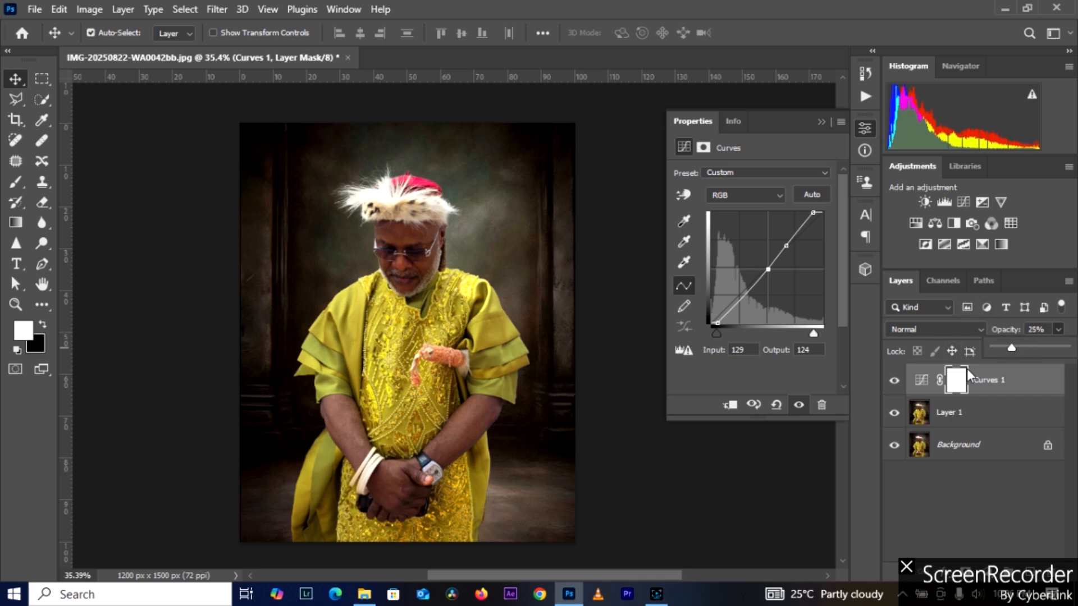
click(894, 382)
click(894, 384)
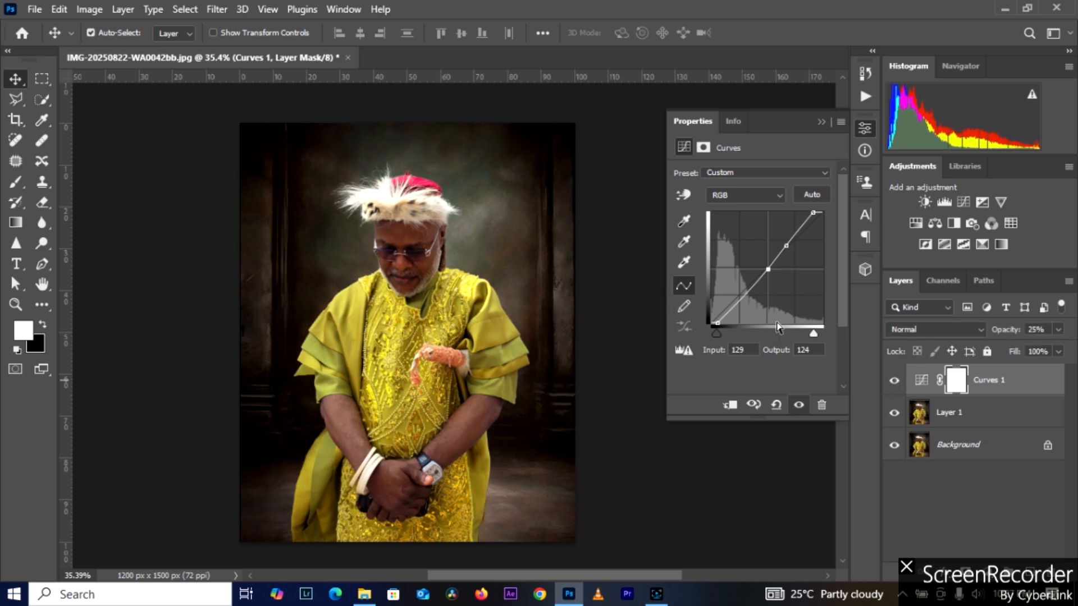
Step: Add a shadow point to the RGB curve at input 73, output 55, and check its effect on the portrait's face
scroll(383, 128, down, 3)
scroll(416, 227, up, 6)
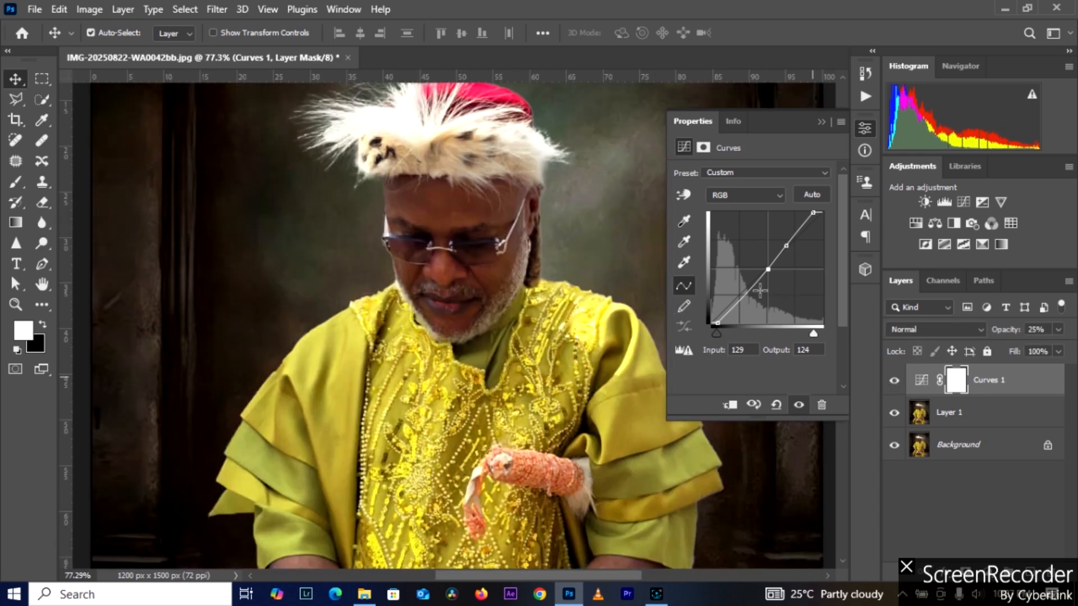
click(744, 296)
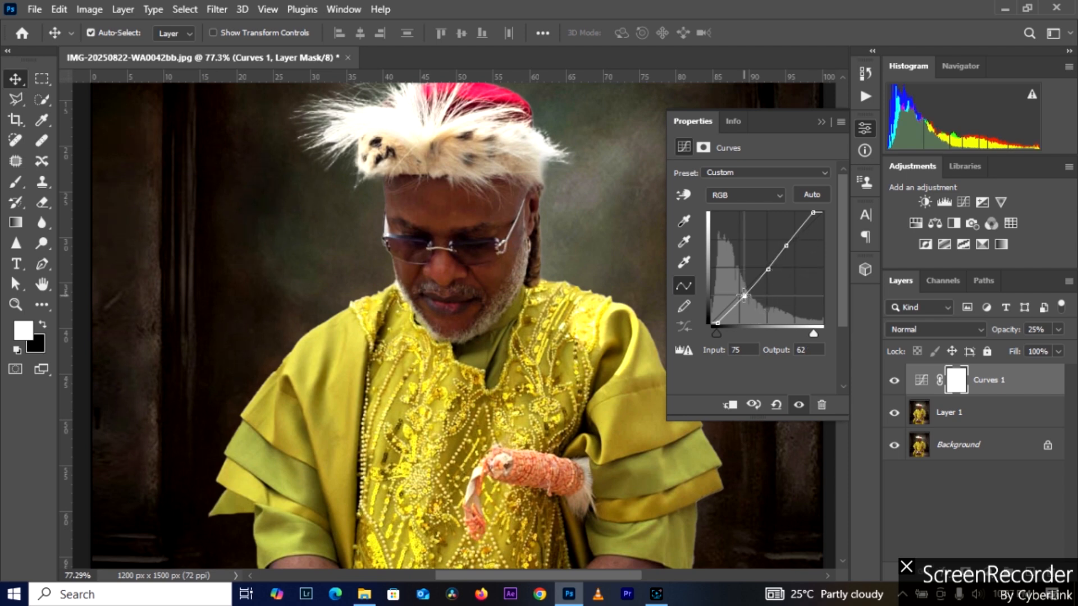
drag(744, 296, 743, 298)
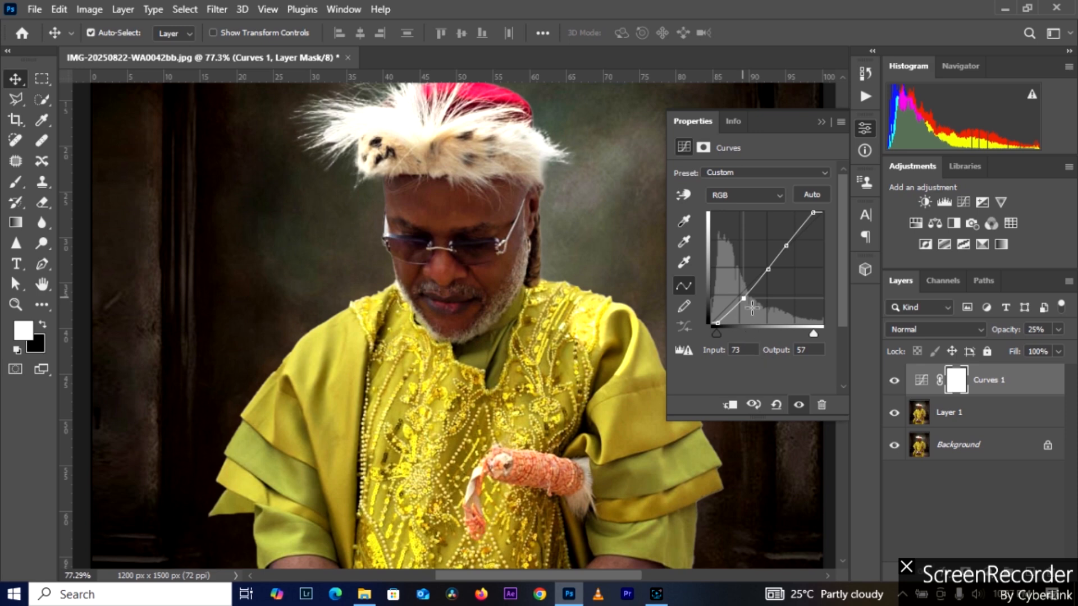
drag(744, 298, 744, 299)
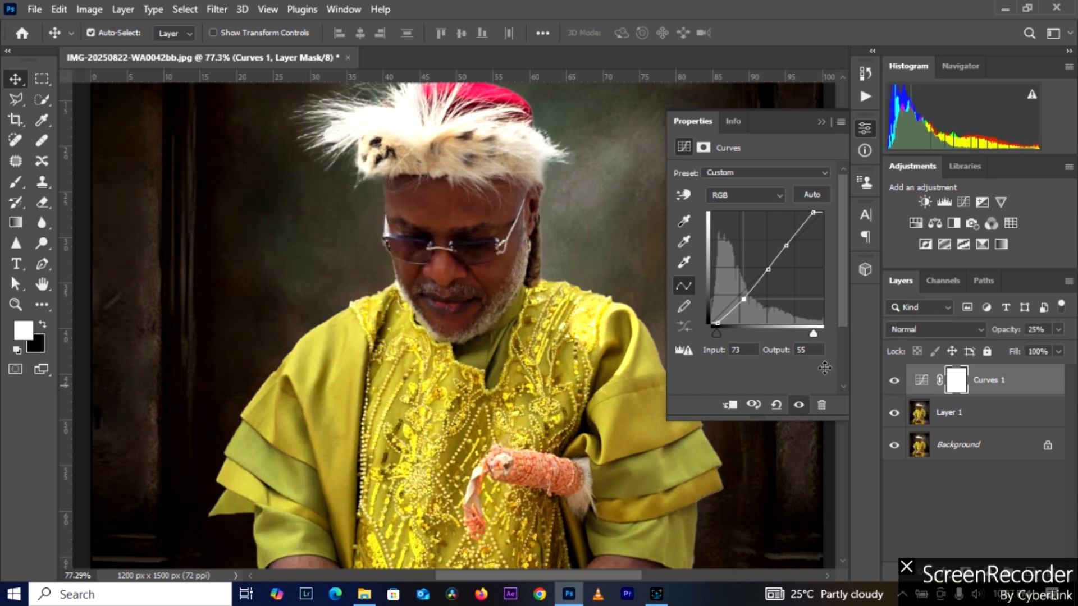
scroll(464, 222, down, 8)
scroll(464, 222, up, 5)
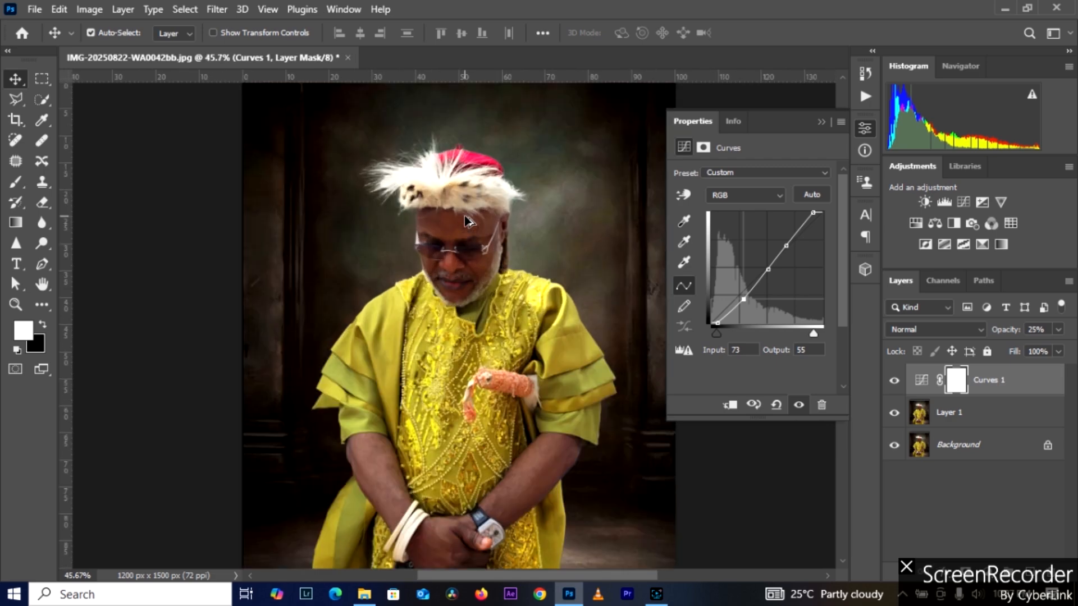
scroll(466, 221, up, 6)
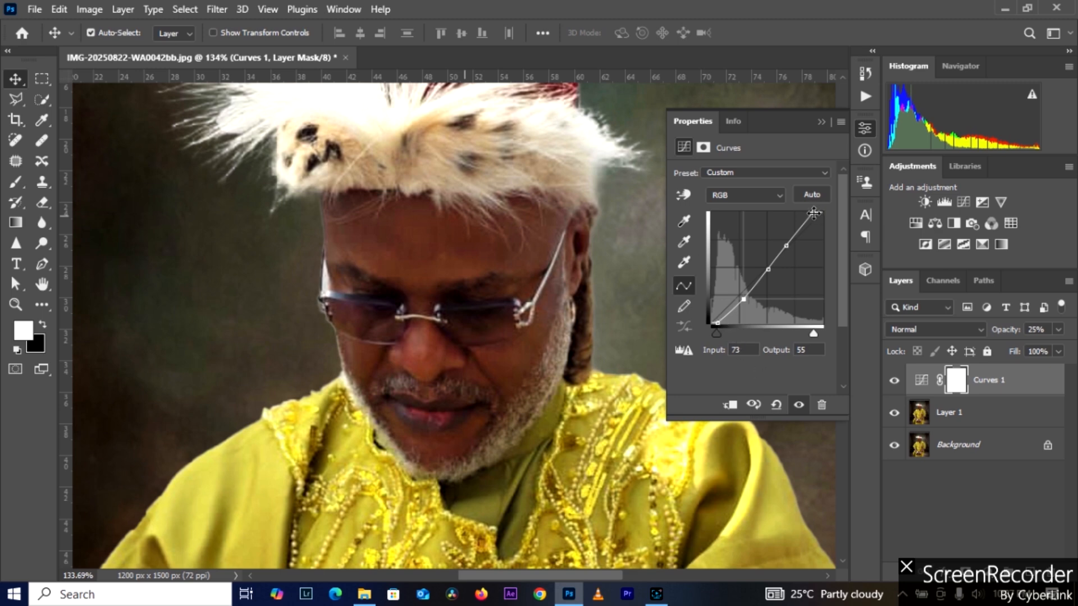
Step: Move the Curves 1 RGB white point to input 223, output 255, and compare the portrait with the layer hidden and shown
drag(814, 213, 808, 211)
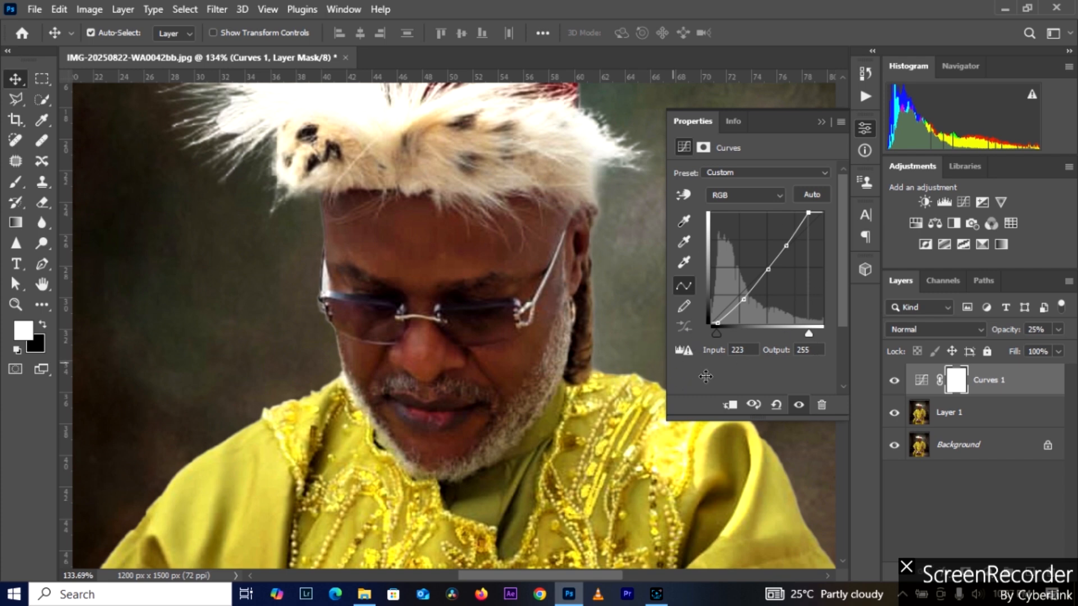
scroll(418, 312, down, 5)
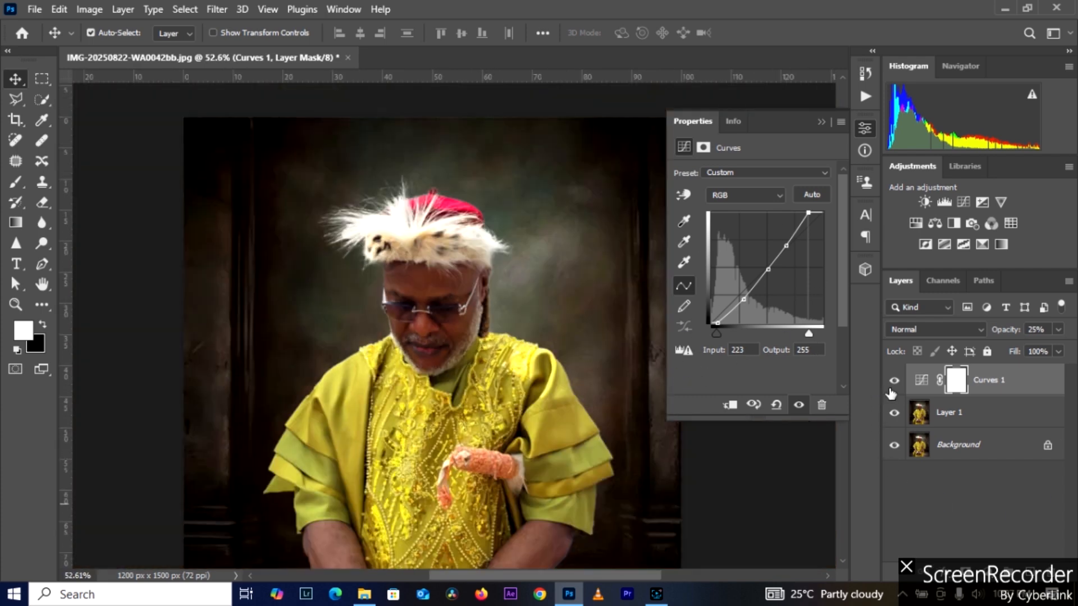
click(894, 383)
click(894, 383)
click(893, 382)
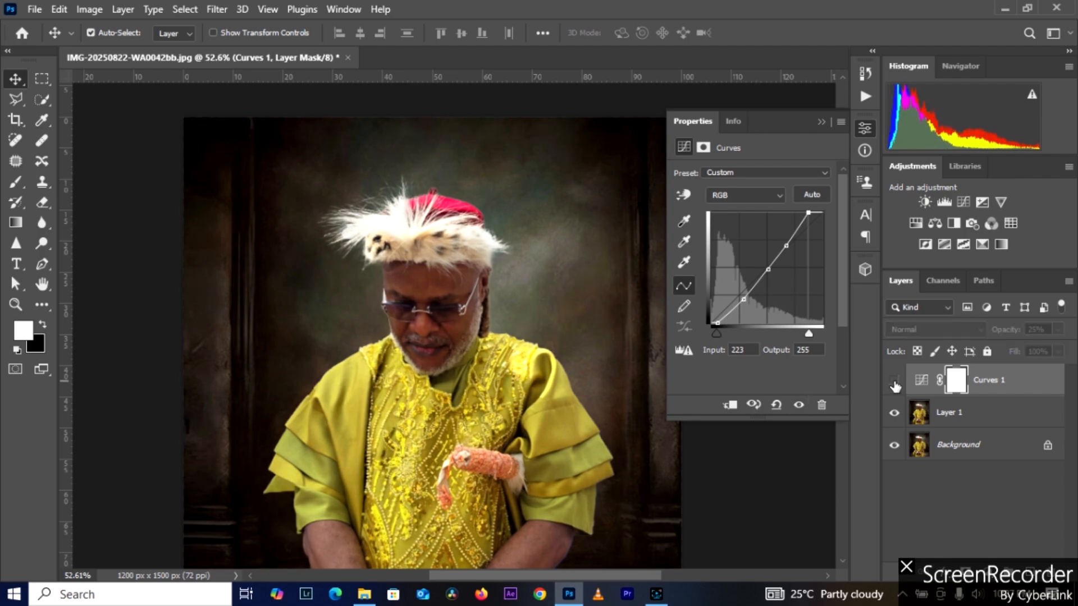
click(894, 383)
Step: Examine the portrait's face and overall tone up close and in full, comparing it with Curves 1 hidden and shown
scroll(459, 337, down, 4)
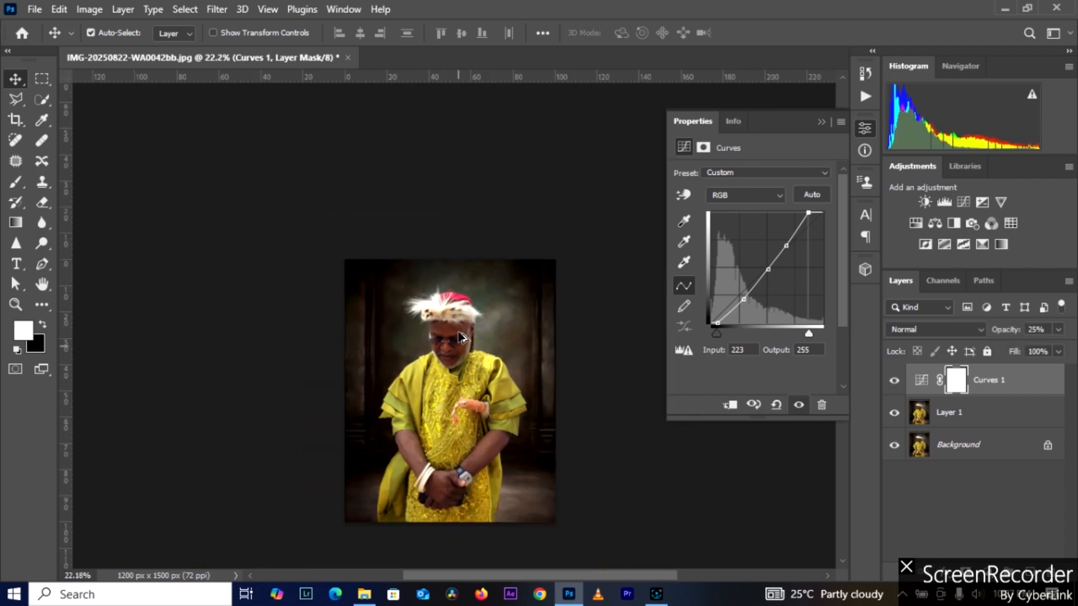
scroll(459, 337, up, 5)
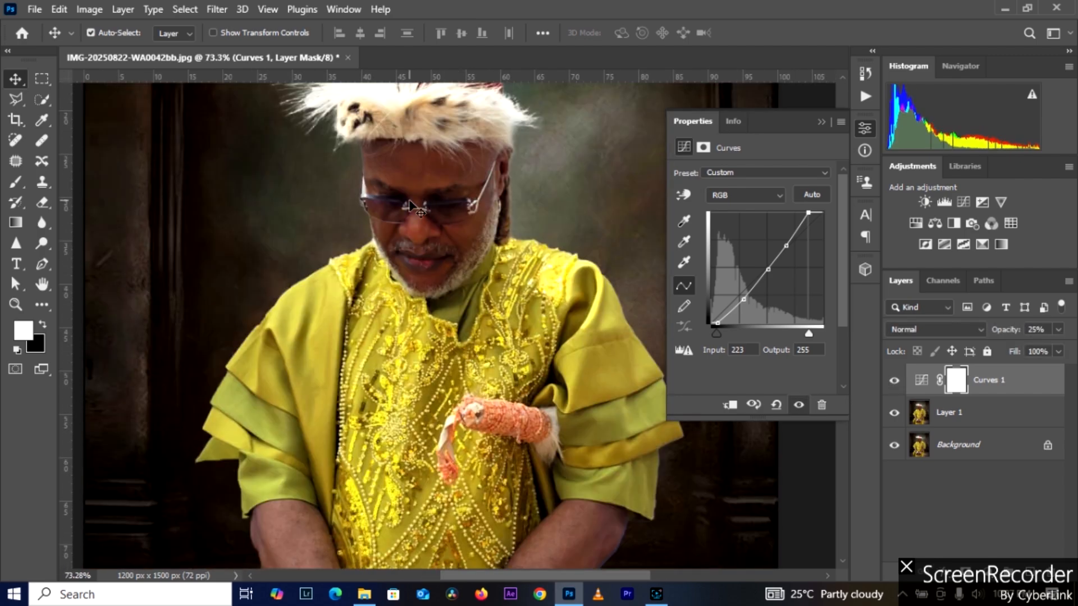
scroll(441, 278, up, 6)
scroll(440, 277, down, 3)
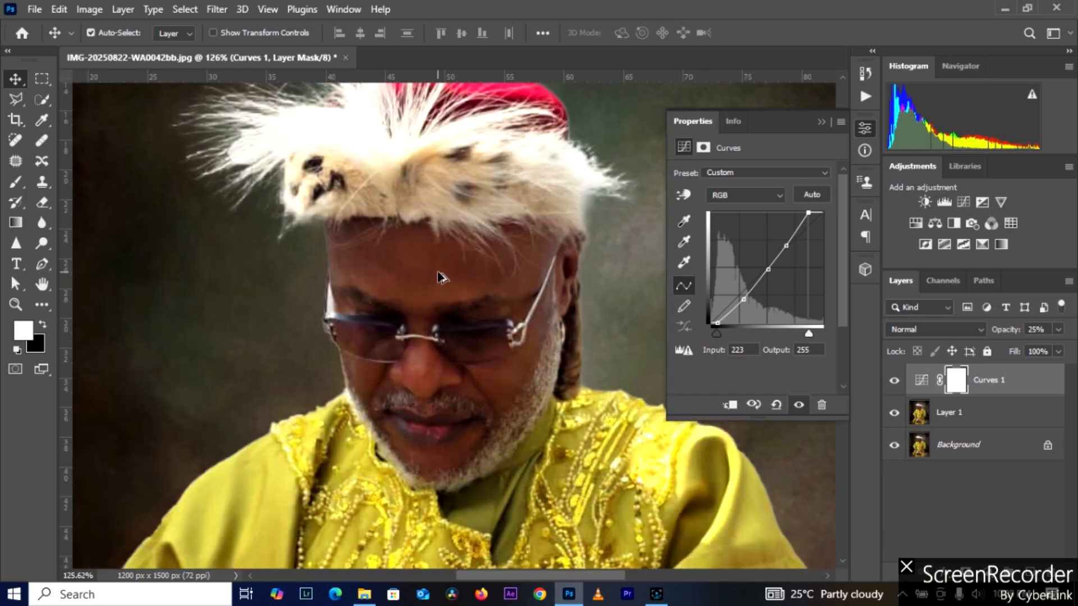
scroll(441, 278, down, 2)
scroll(385, 292, up, 5)
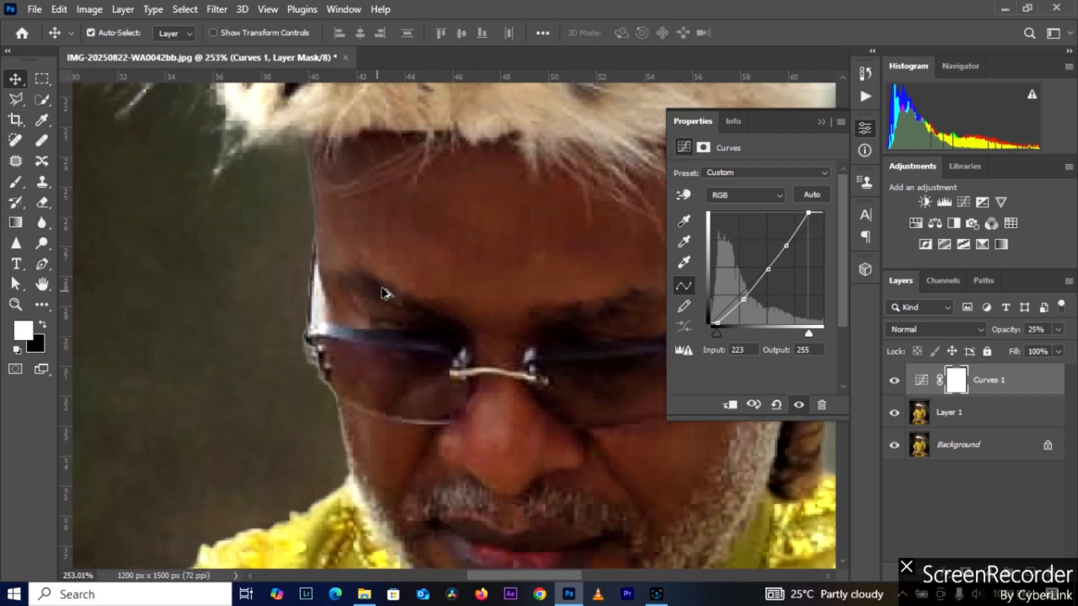
scroll(385, 291, down, 8)
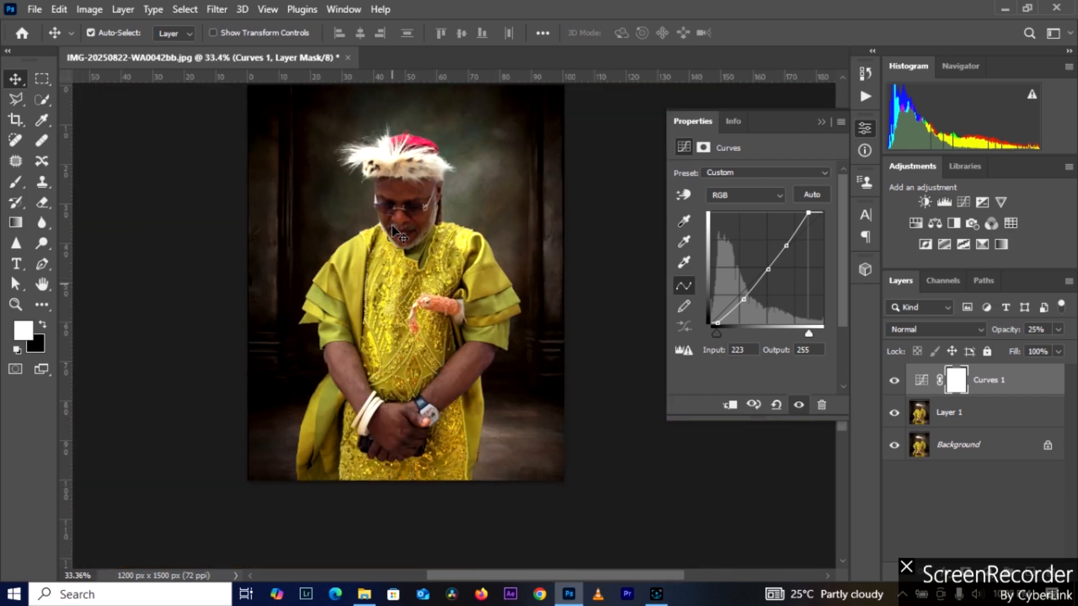
scroll(393, 228, up, 2)
scroll(393, 227, down, 2)
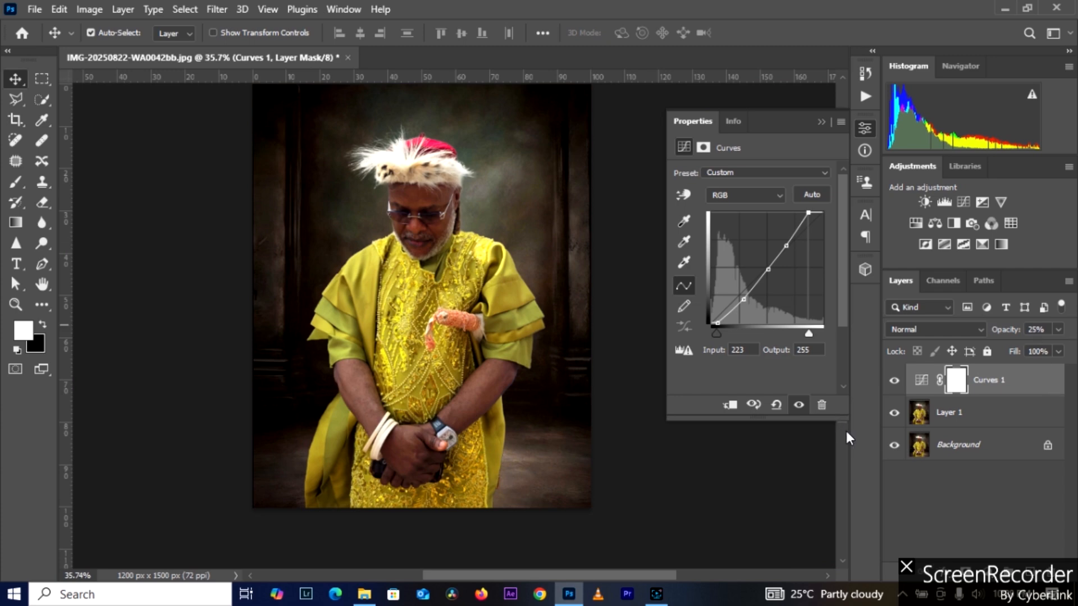
click(894, 381)
click(894, 381)
Step: Delete the Curves 1 layer and undo the deletion
click(821, 406)
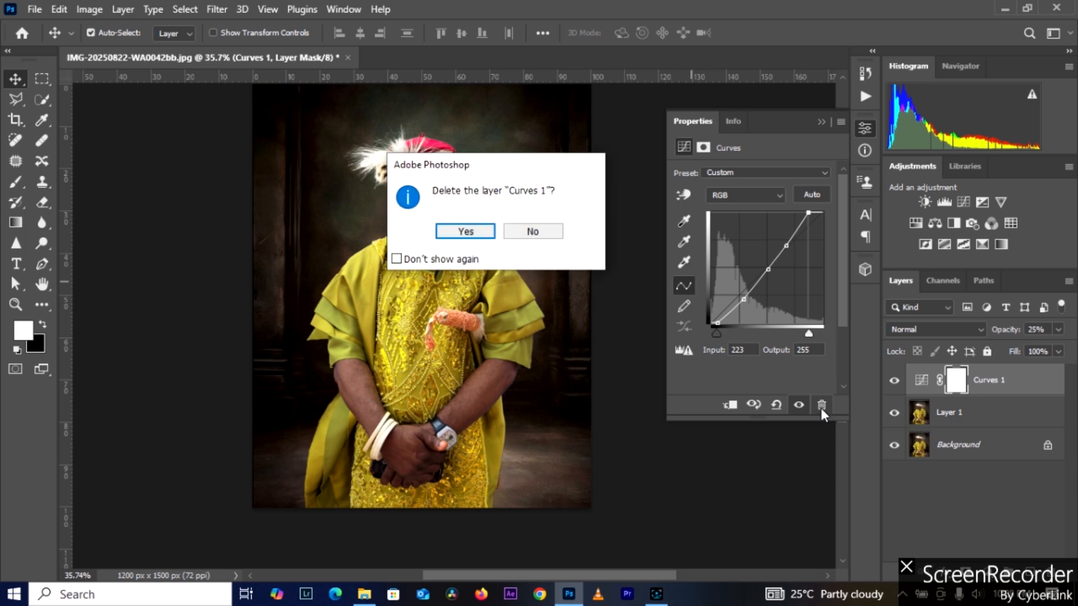
click(477, 234)
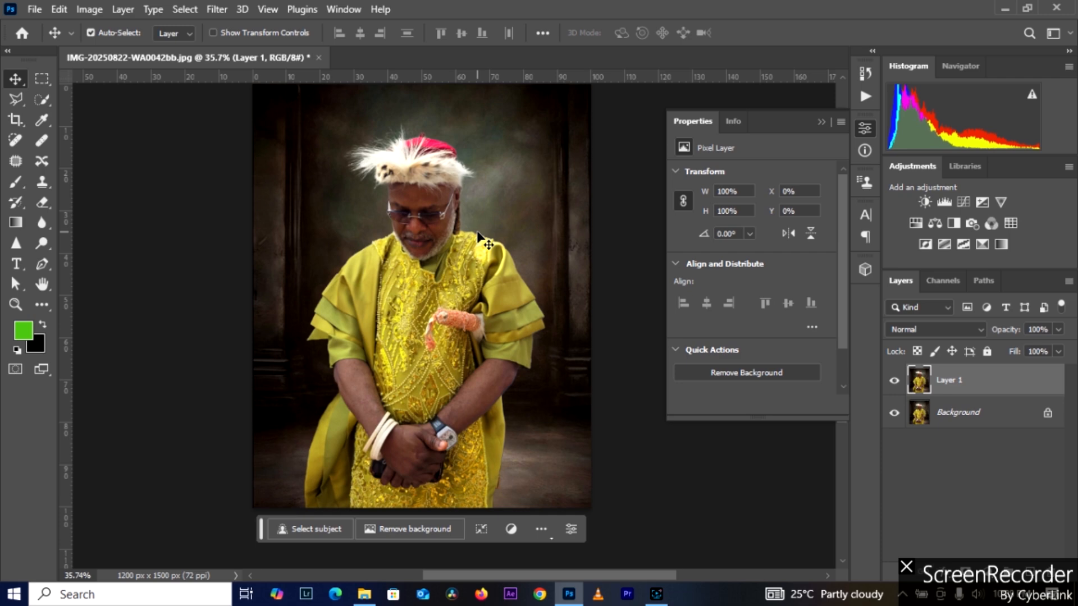
key(ctrl+z)
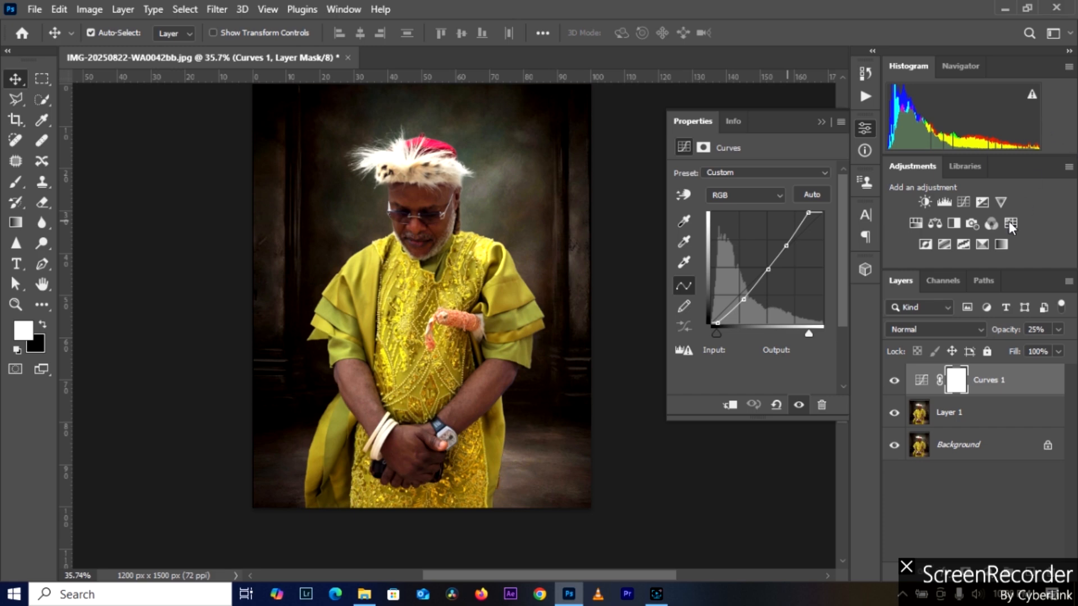
Step: Compare the portrait with the restored Curves 1 adjustment switched off and on
click(798, 406)
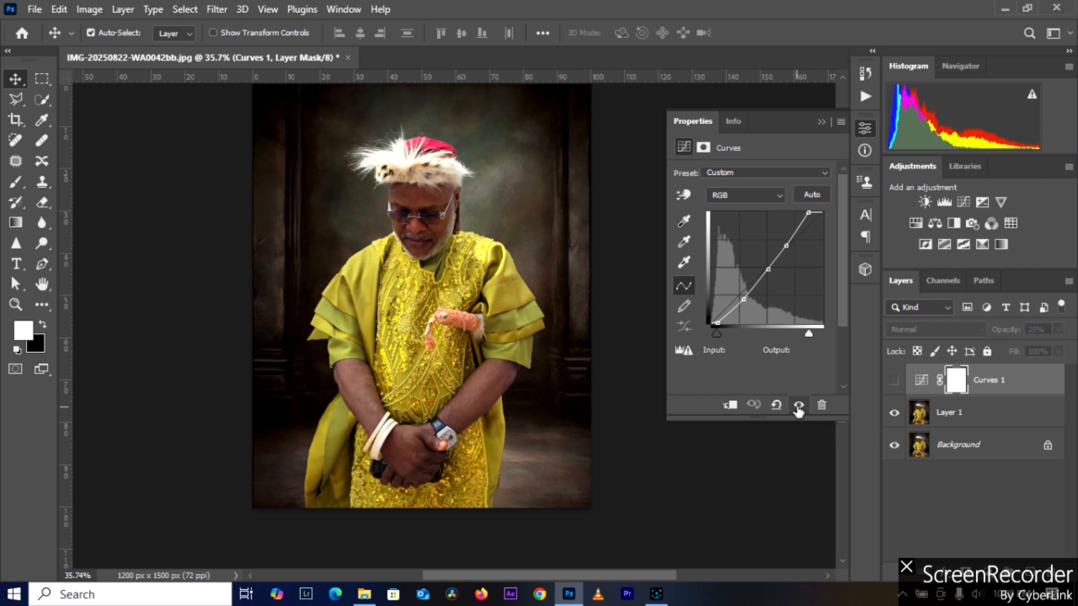
click(798, 407)
click(798, 407)
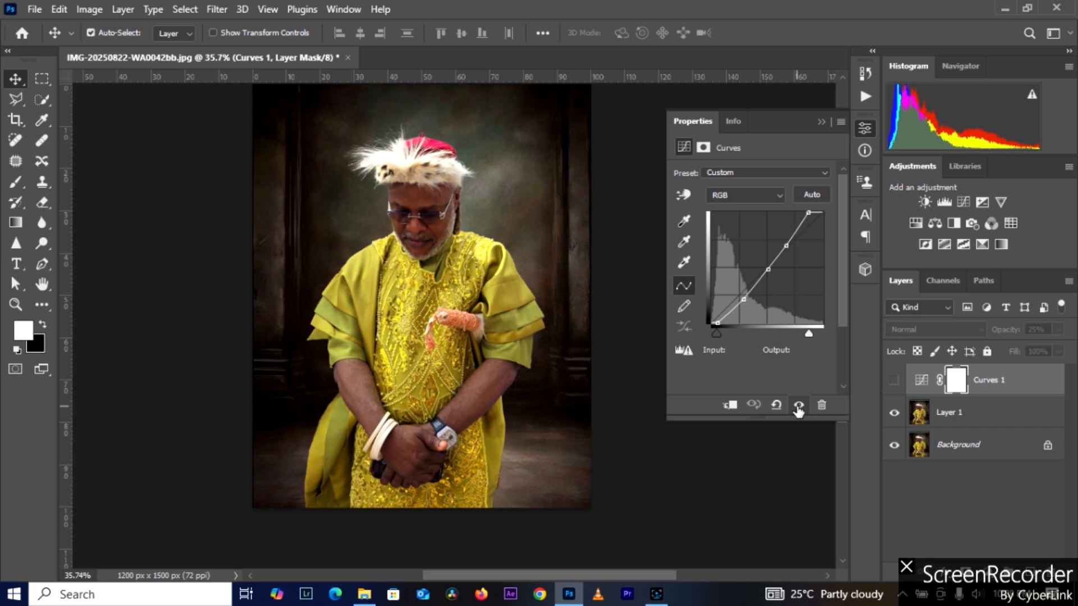
click(798, 406)
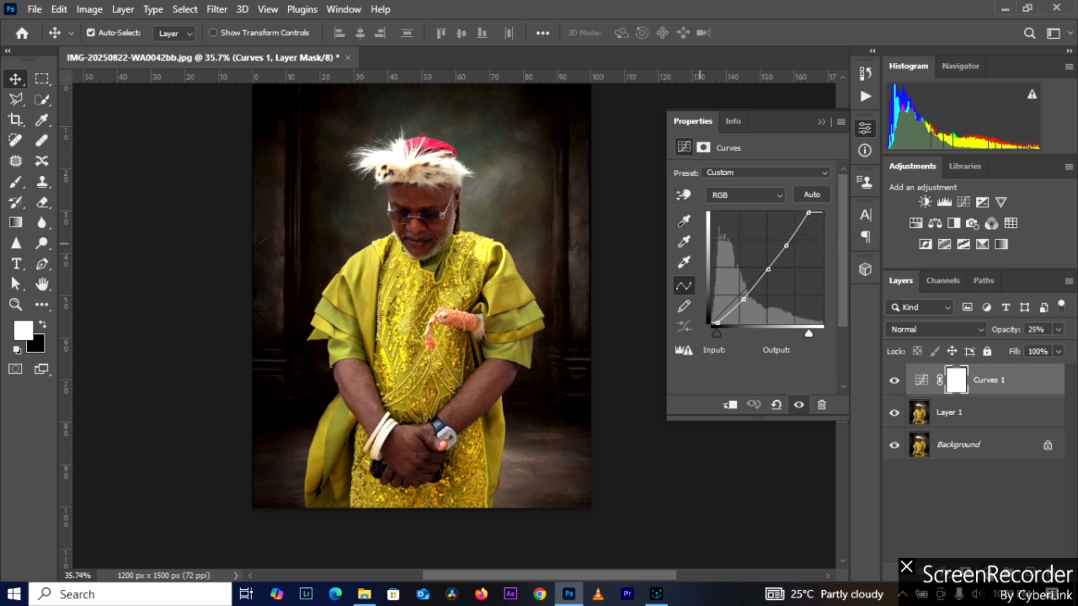
Step: Add a second Curves adjustment layer with its RGB white point at input 237 and its black point at input 0, output 2
click(990, 577)
click(975, 370)
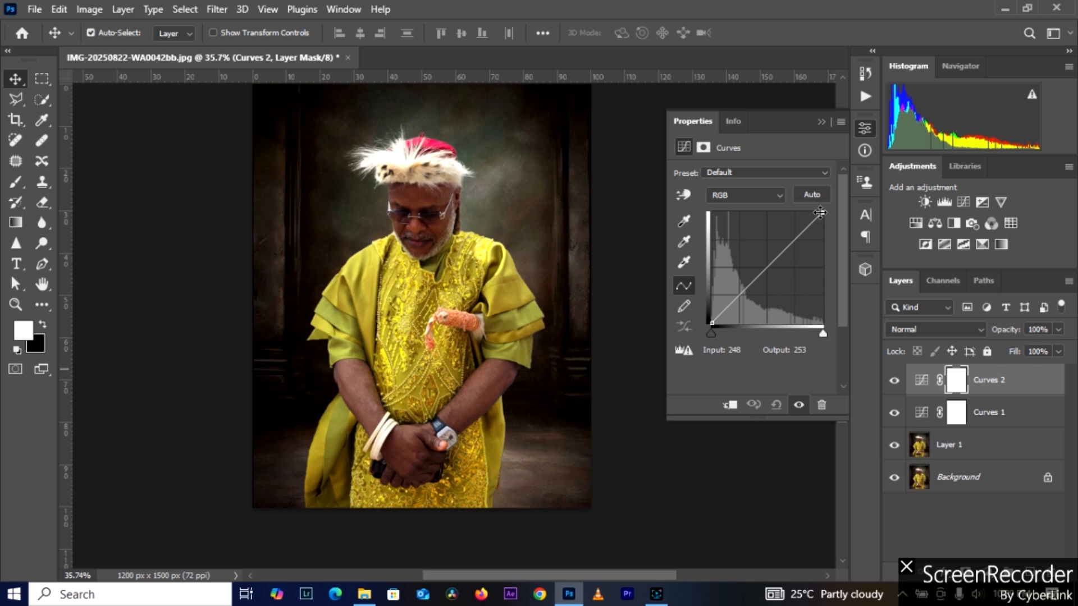
drag(822, 212, 813, 212)
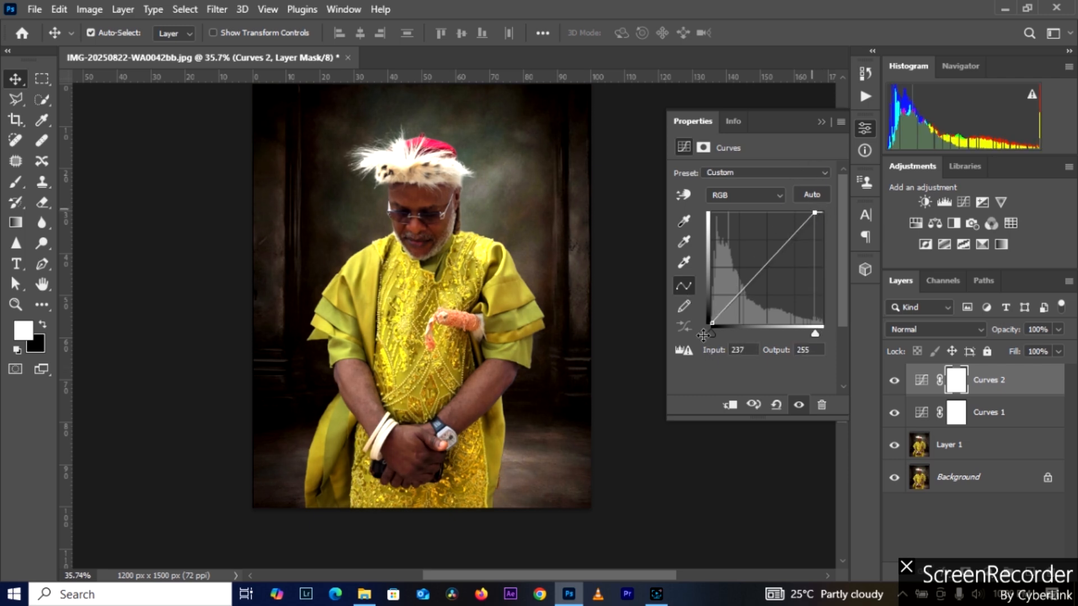
drag(712, 332, 715, 332)
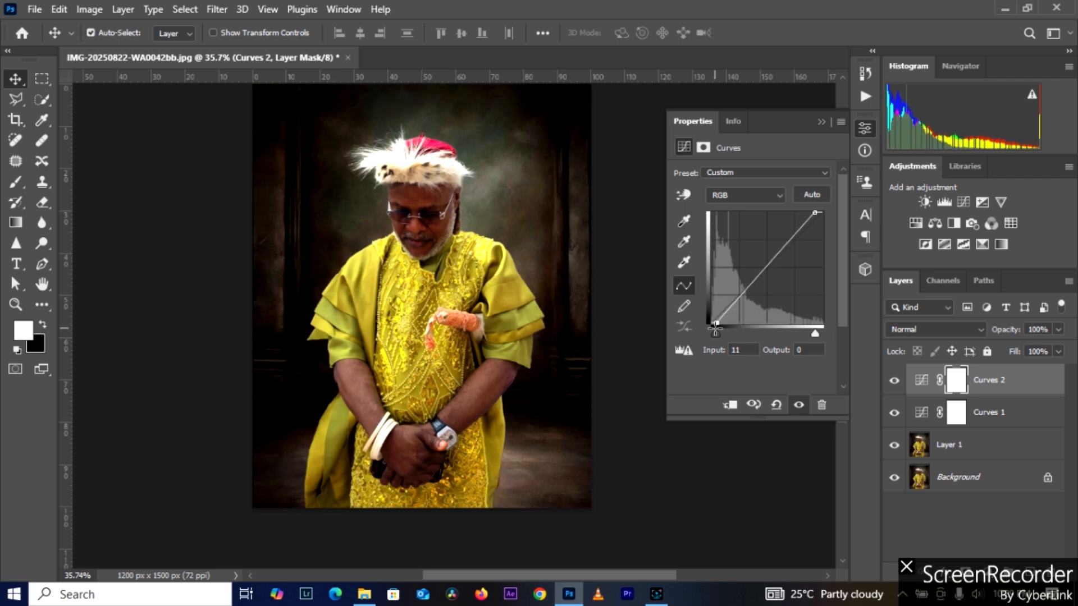
drag(715, 327, 705, 324)
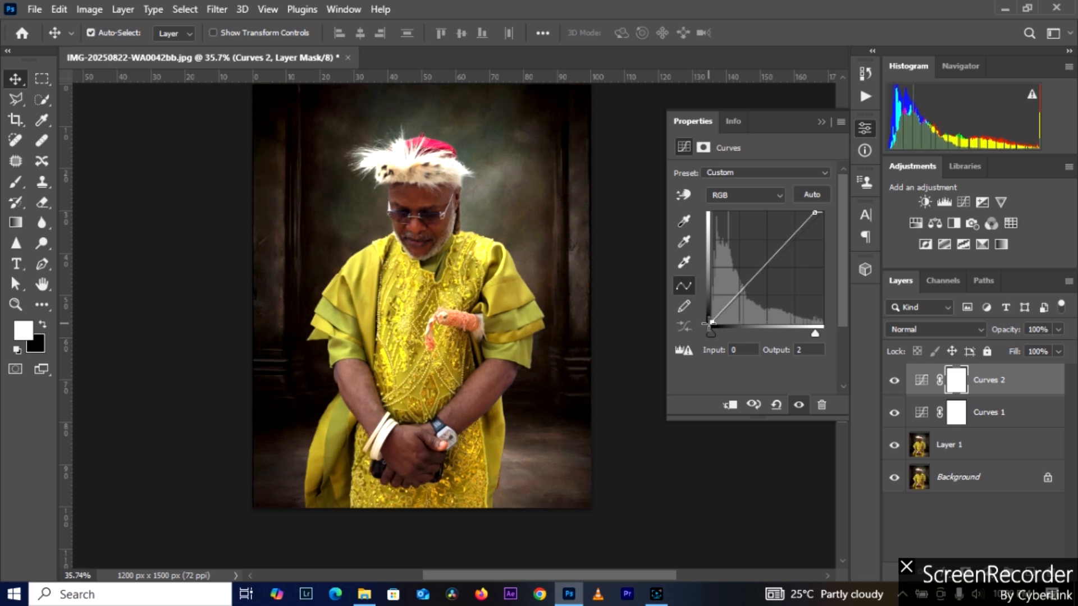
Step: Add Curves 2 points at input 129, output 131 and input 60, output 69, and compare the image with the layer hidden and shown
click(768, 266)
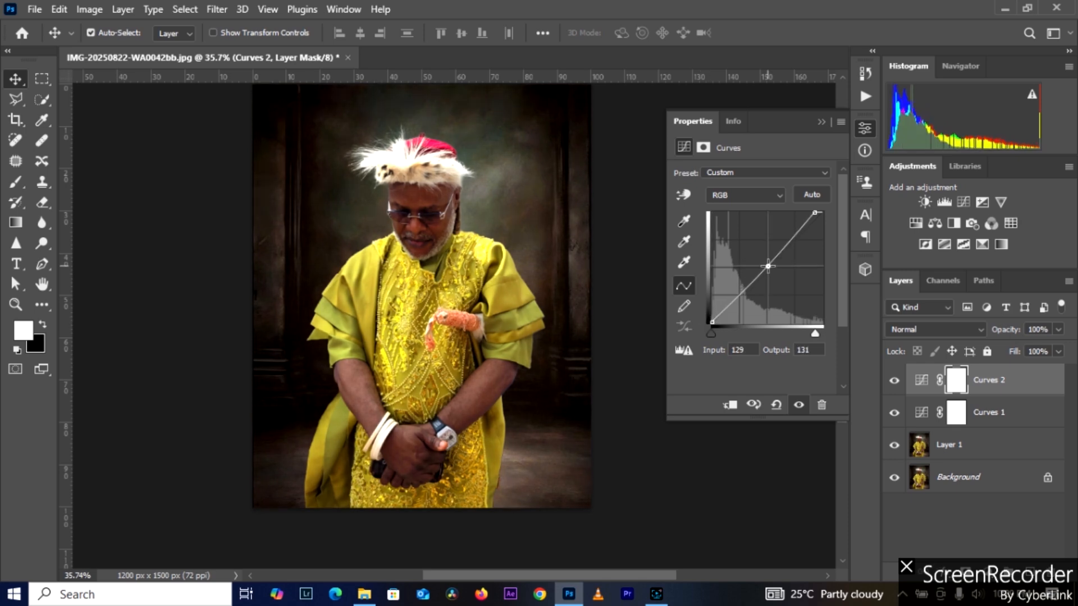
click(737, 293)
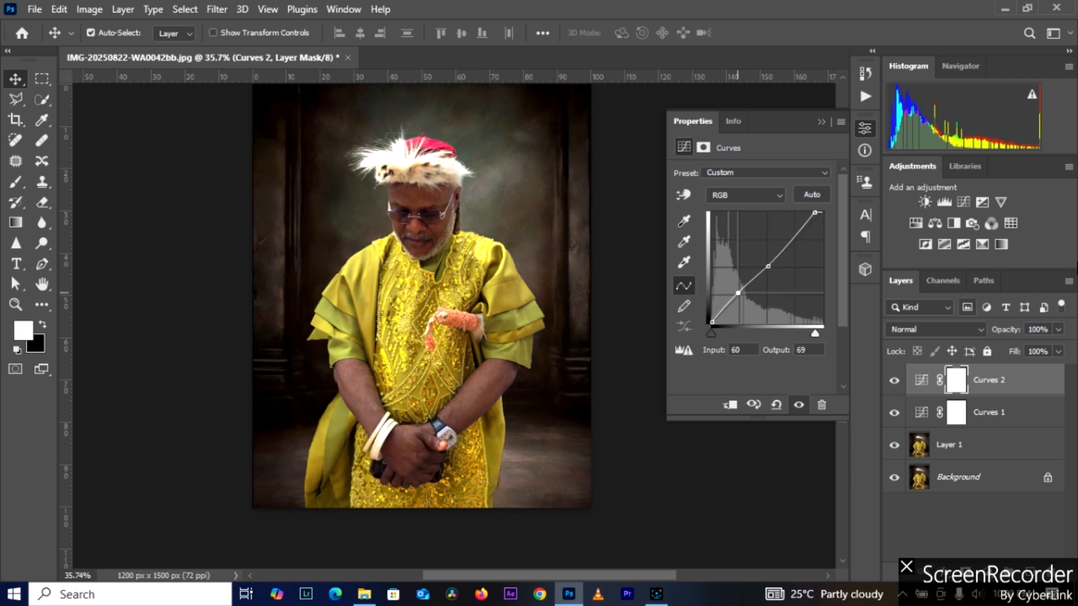
click(895, 381)
click(895, 381)
Step: Apply the Auto correction to Curves 2 and sample the man's lower face as the black point
click(810, 194)
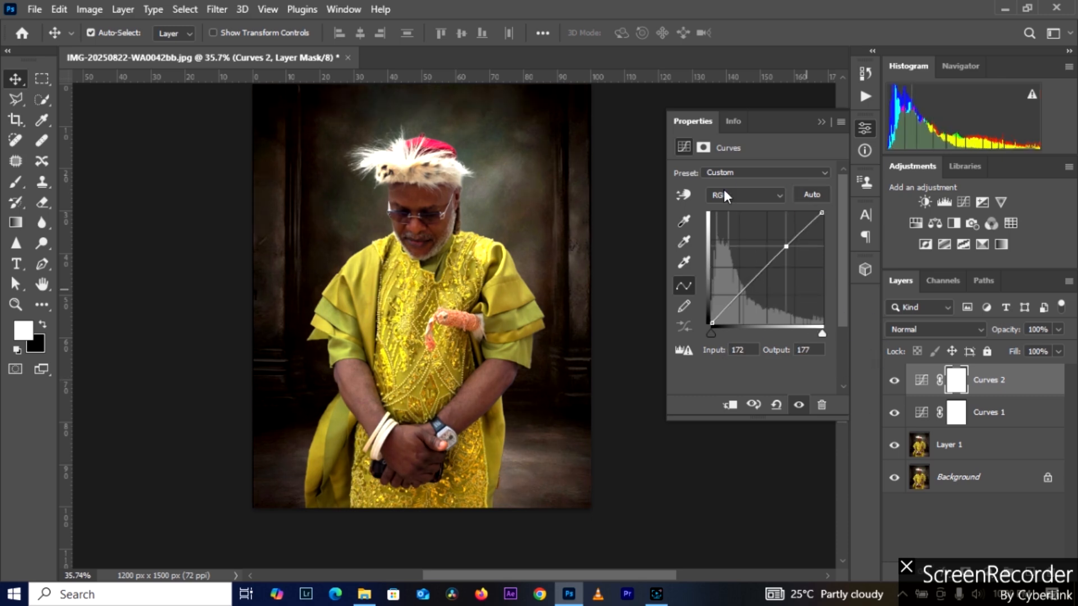
click(685, 222)
click(440, 225)
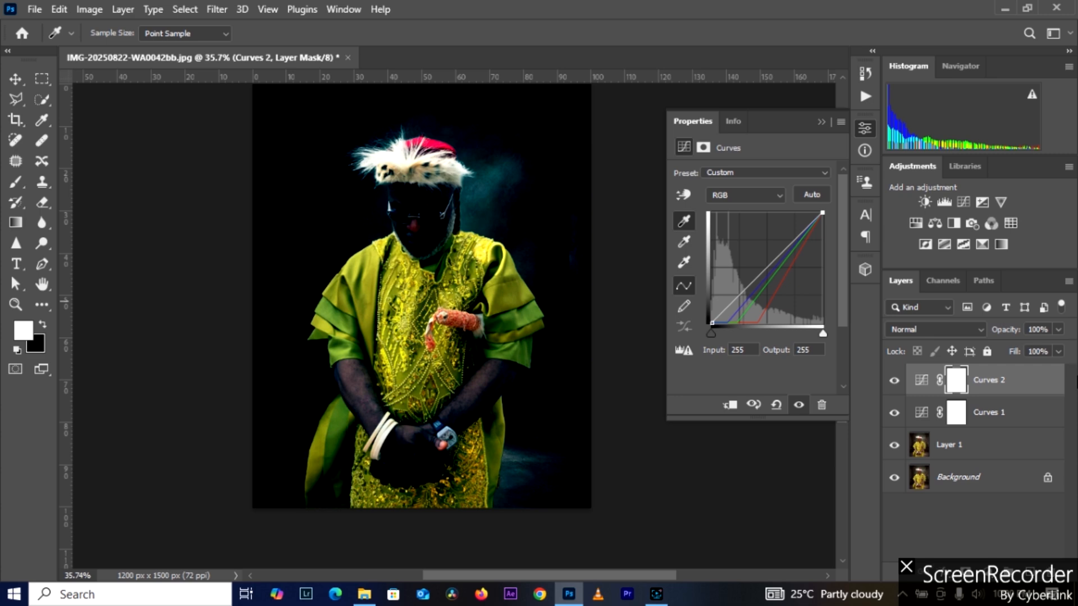
Step: Lower the Curves 2 layer's opacity to 14%, compare the image with the layer hidden and shown, and return to the Move tool
click(1061, 331)
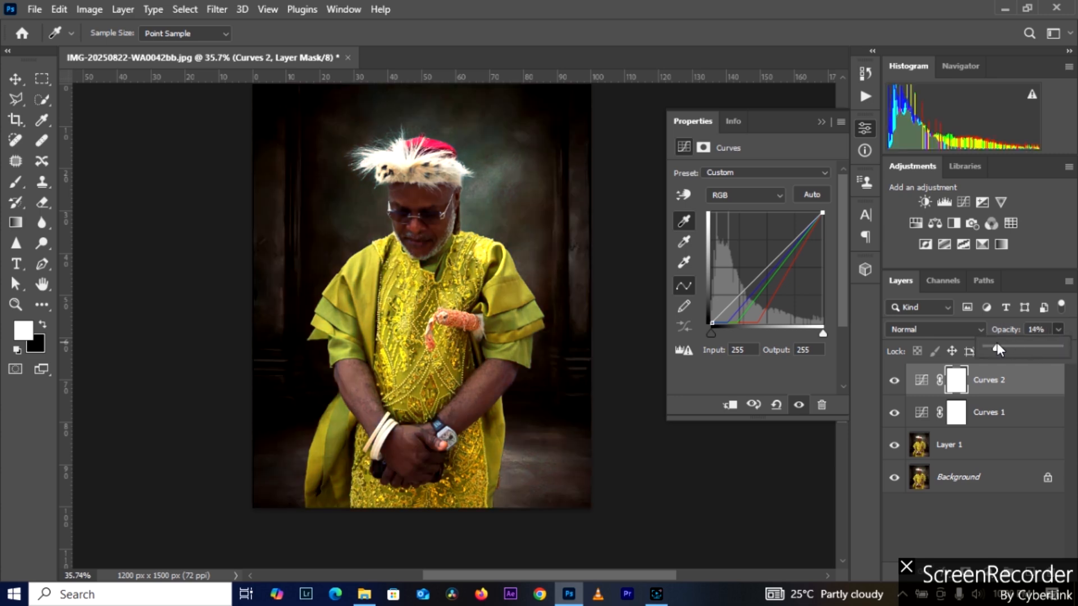
click(894, 382)
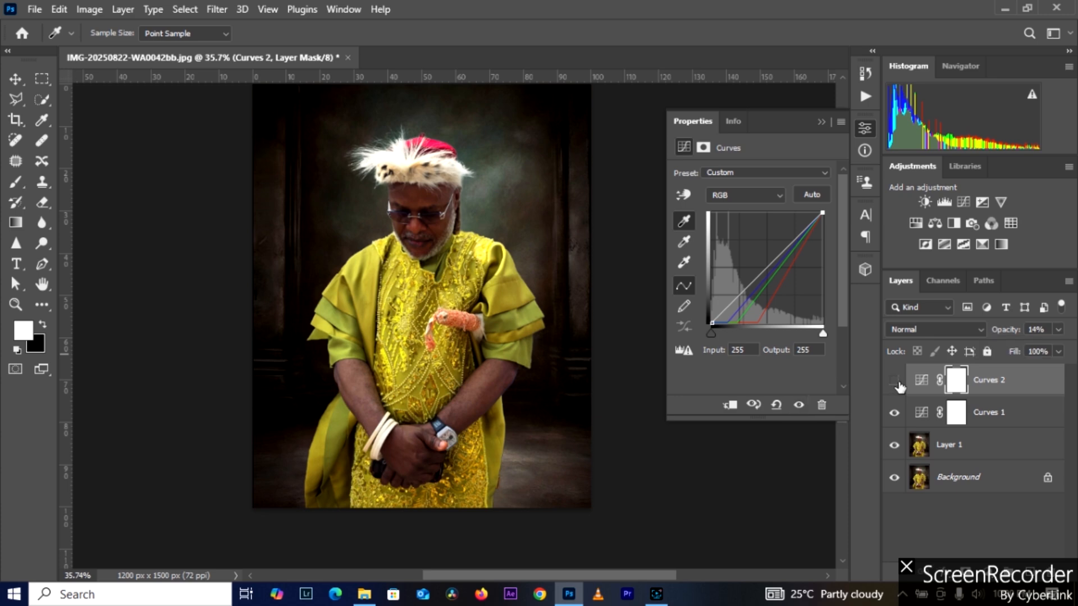
click(895, 381)
key(v)
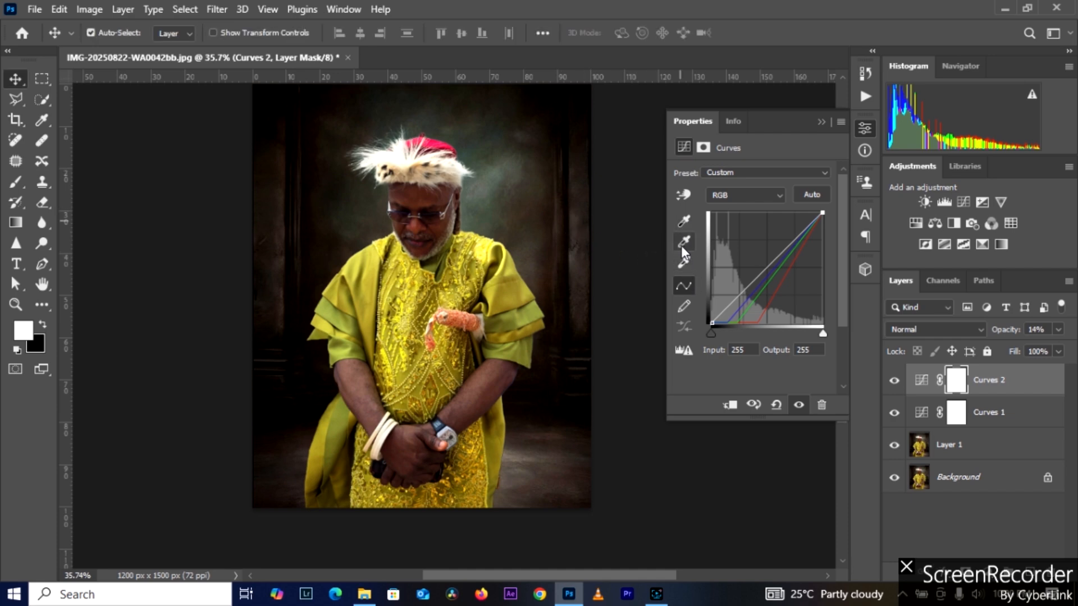